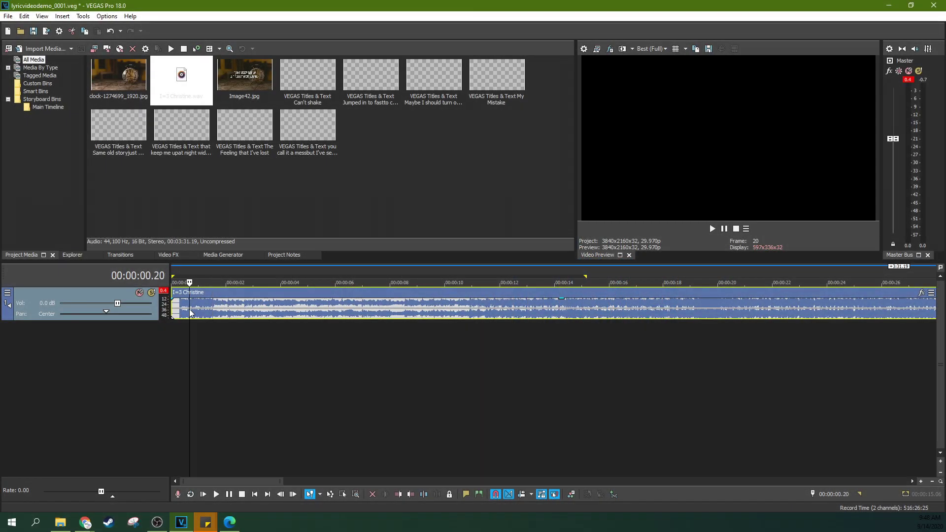
Lower the song track volume to -1.3 dB and play from about 3.5 seconds to check.
{"action": "key", "text": "space"}
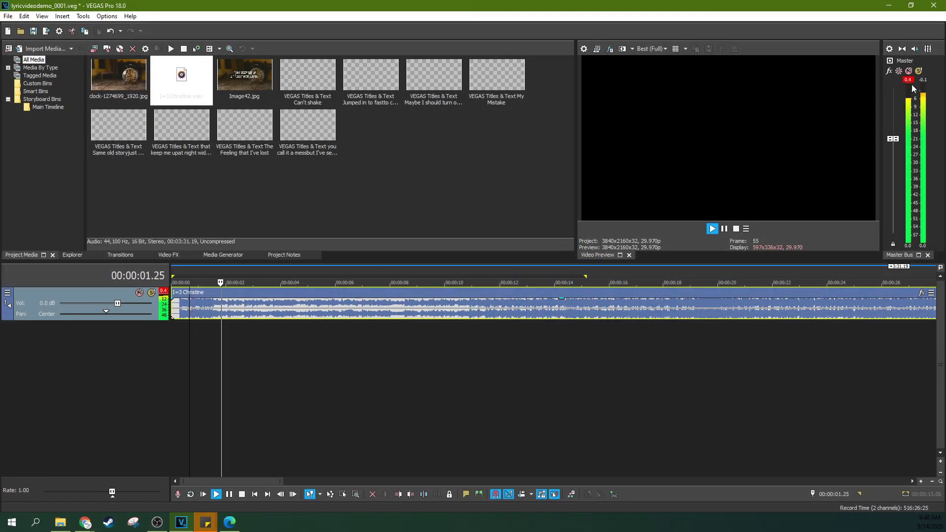
{"action": "key", "text": "space"}
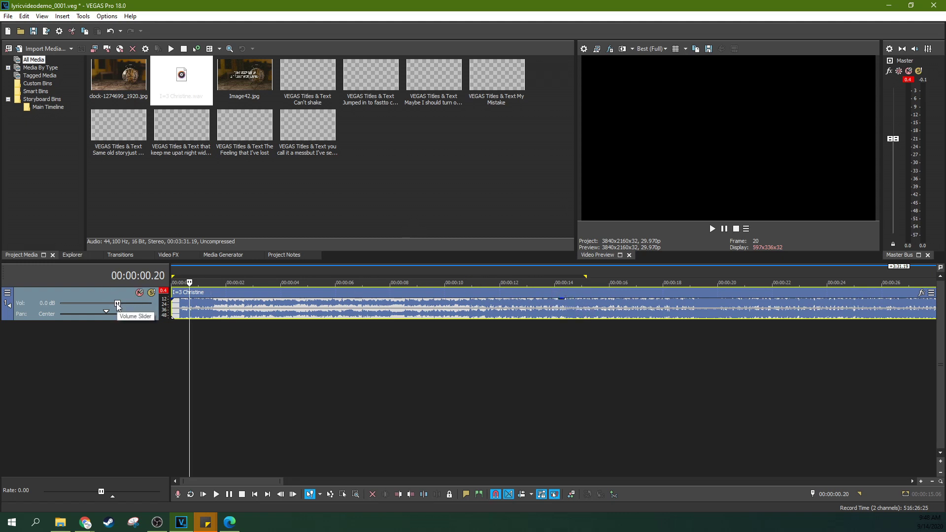
{"action": "left_click_drag", "start_coordinate": [117, 303], "coordinate": [114, 303]}
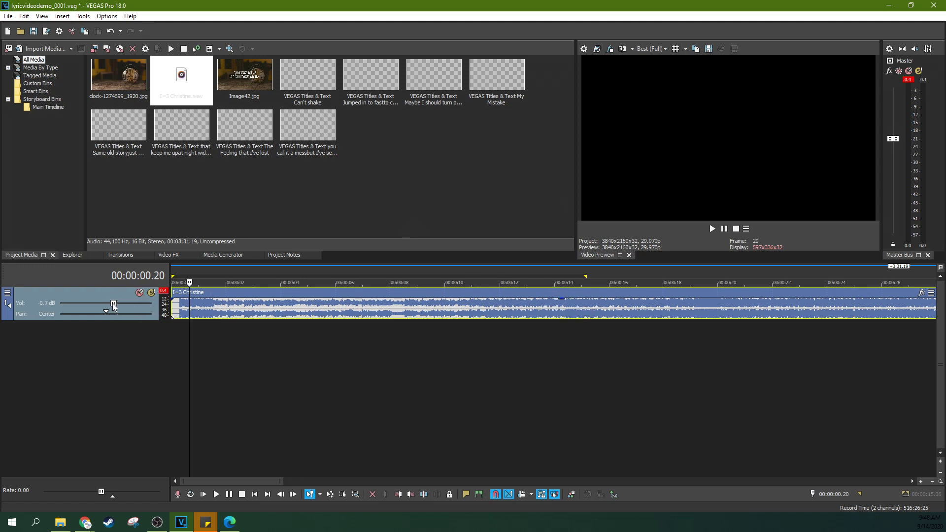
{"action": "left_click", "coordinate": [268, 318]}
{"action": "key", "text": "space"}
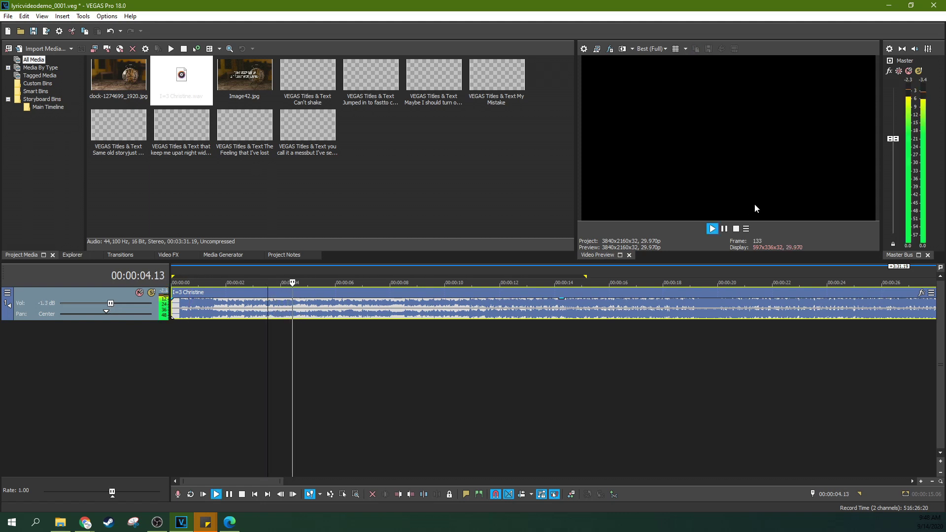
{"action": "key", "text": "space"}
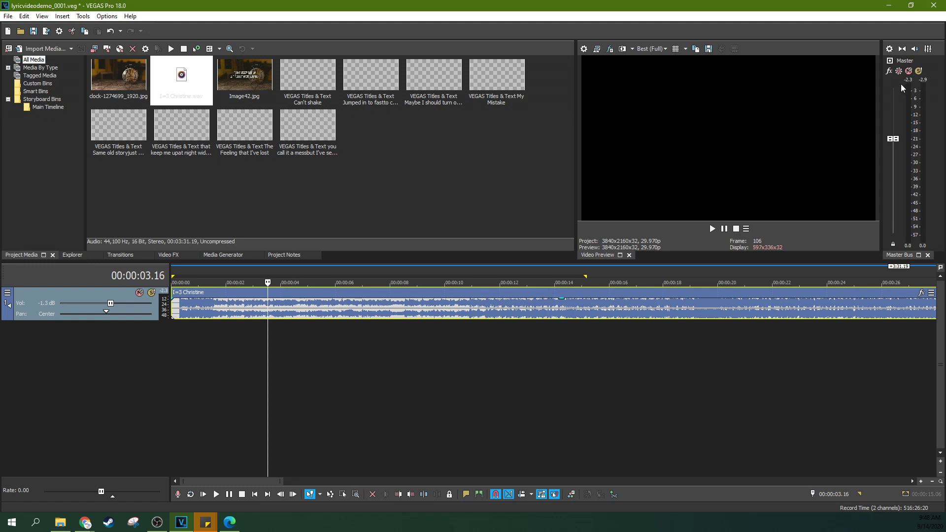
Spot-check the song at about 19 s, 1:15 and 1:34.
{"action": "left_click", "coordinate": [694, 300]}
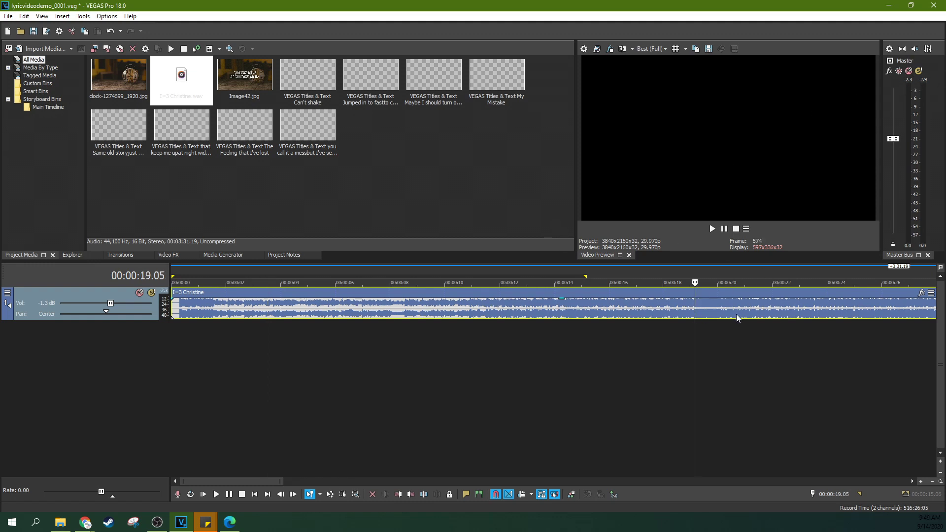
{"action": "scroll", "coordinate": [736, 314], "scroll_direction": "down", "scroll_amount": 3}
{"action": "left_click", "coordinate": [861, 307]}
{"action": "scroll", "coordinate": [862, 308], "scroll_direction": "down", "scroll_amount": 2}
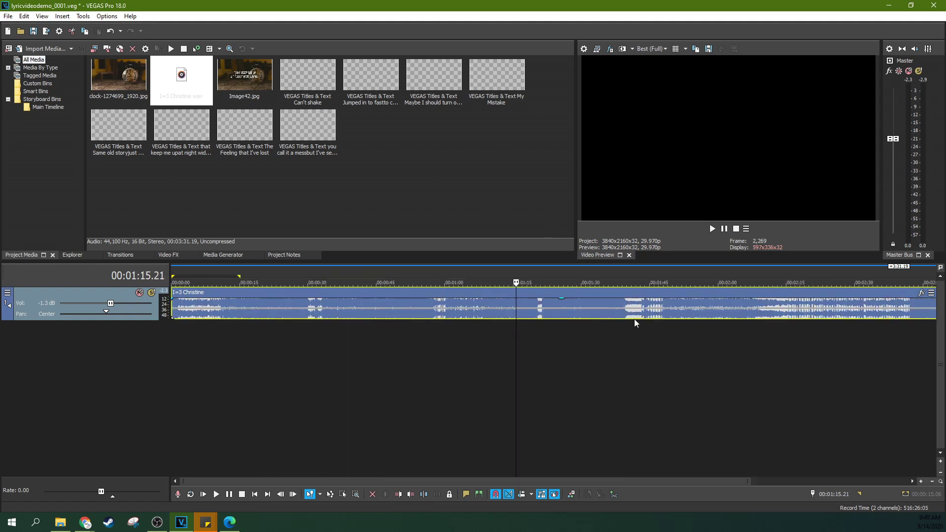
{"action": "left_click", "coordinate": [600, 310]}
{"action": "key", "text": "space"}
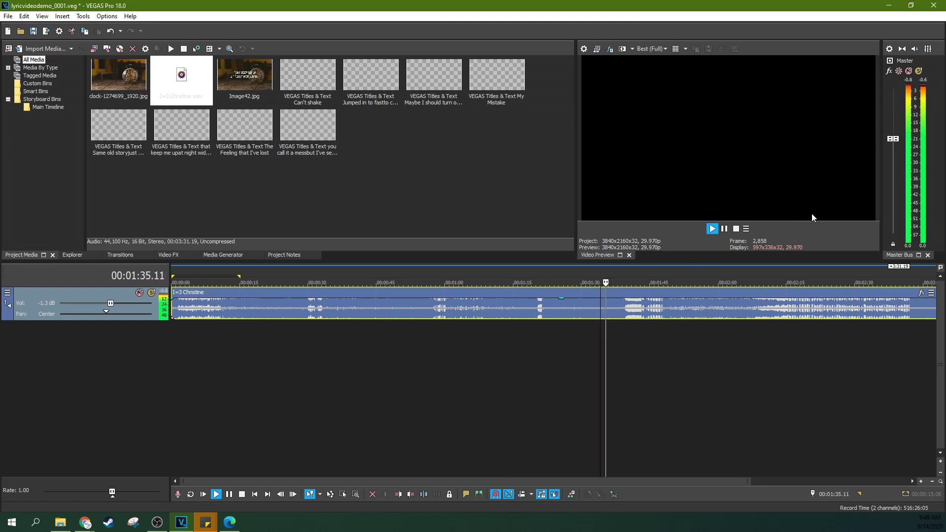
{"action": "key", "text": "space"}
{"action": "scroll", "coordinate": [341, 289], "scroll_direction": "down", "scroll_amount": 2}
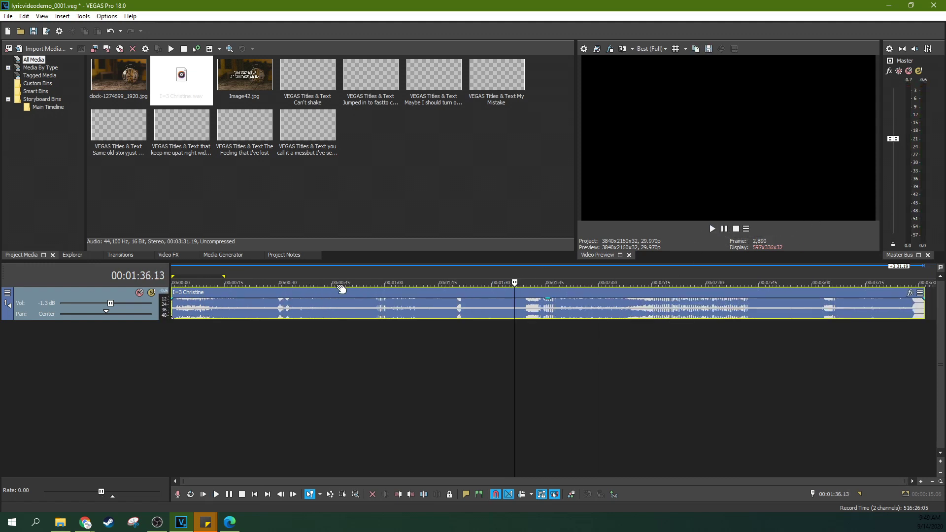
{"action": "scroll", "coordinate": [341, 289], "scroll_direction": "up", "scroll_amount": 4}
{"action": "left_click_drag", "start_coordinate": [474, 476], "coordinate": [157, 468]}
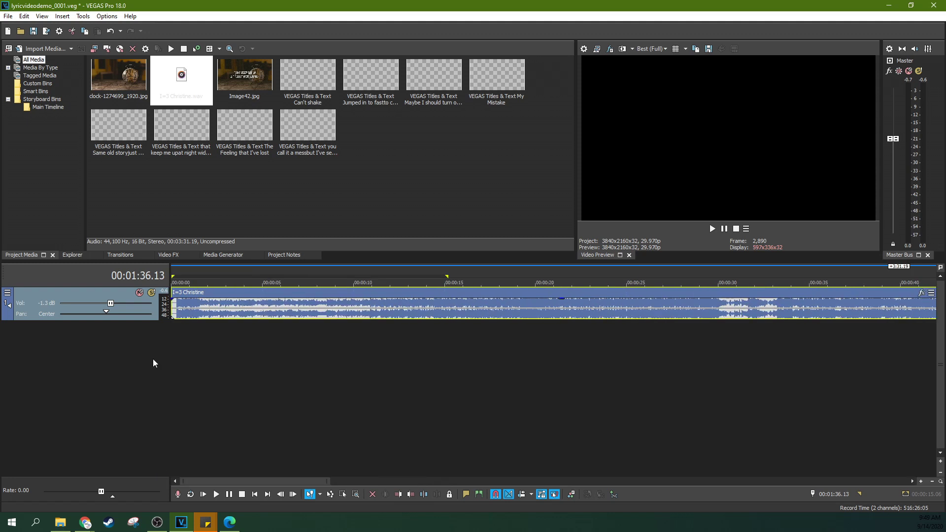
Insert a video track above the song and place clock-1274699_1920.jpg at 0:00.
{"action": "key", "text": "ctrl+shift+q"}
{"action": "right_click", "coordinate": [126, 308]}
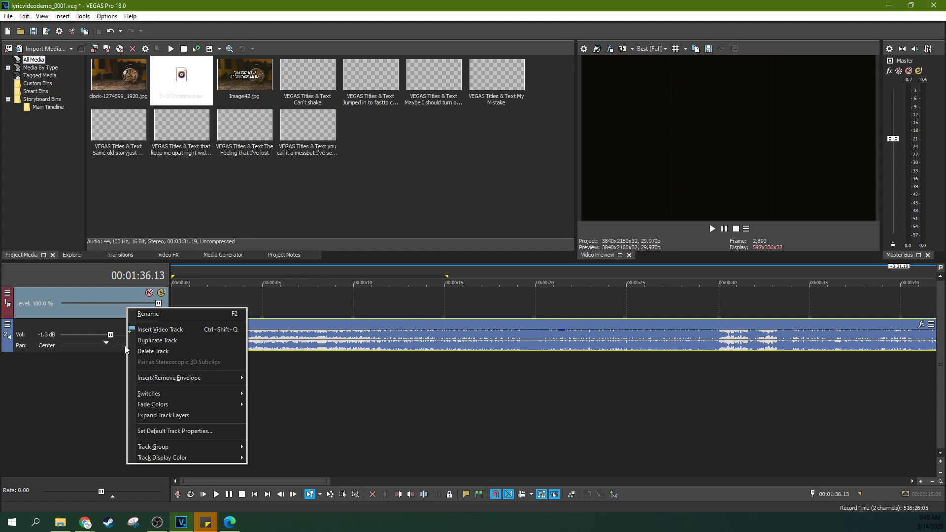
{"action": "right_click", "coordinate": [69, 395]}
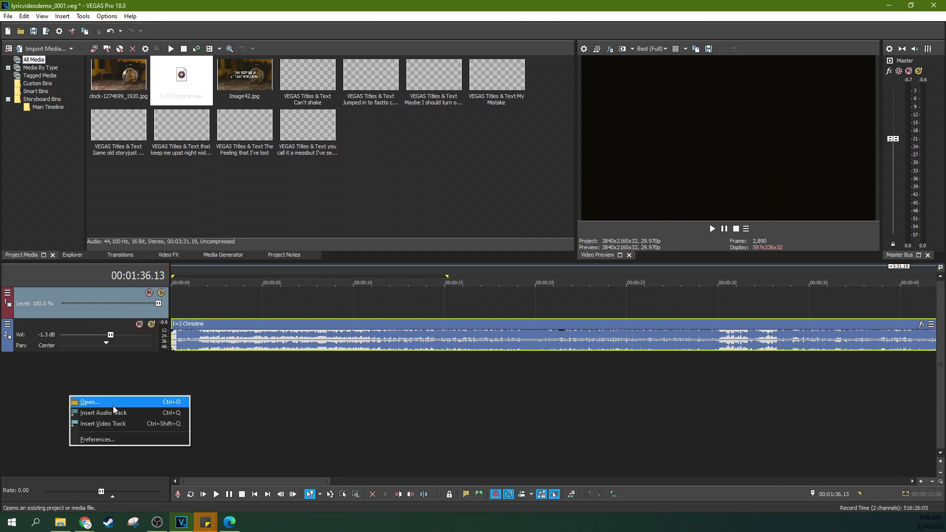
{"action": "left_click", "coordinate": [205, 307]}
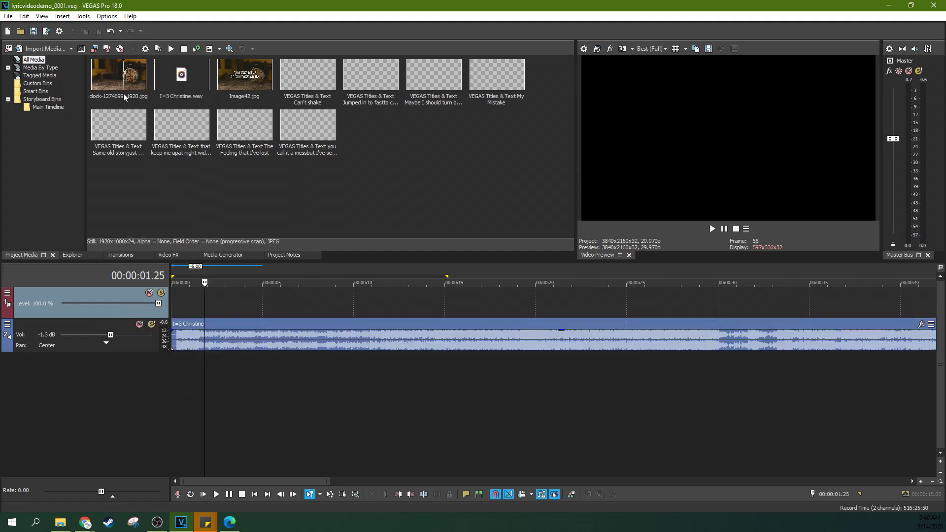
{"action": "left_click_drag", "start_coordinate": [123, 93], "coordinate": [176, 291]}
{"action": "left_click", "coordinate": [210, 308]}
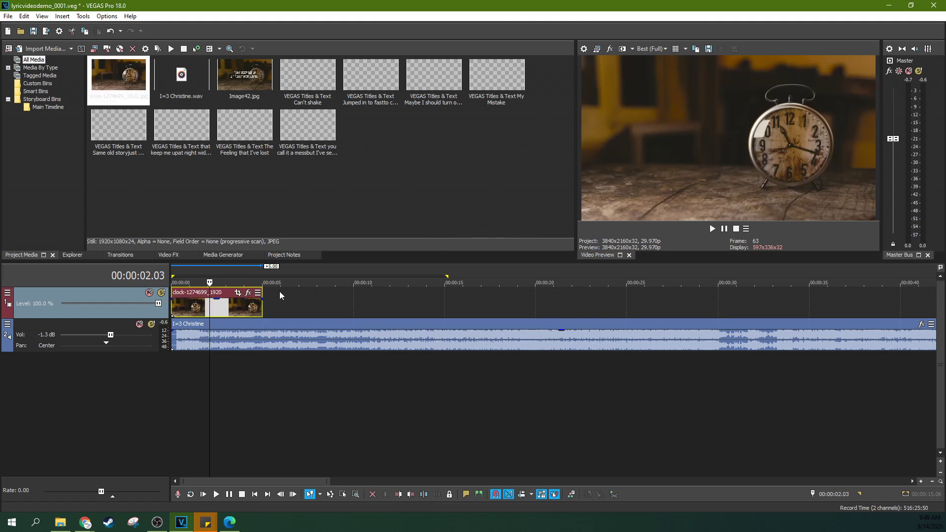
Frame the clock photo with the 16:9 Widescreen Pan/Crop preset, nudging it slightly.
{"action": "left_click", "coordinate": [238, 292]}
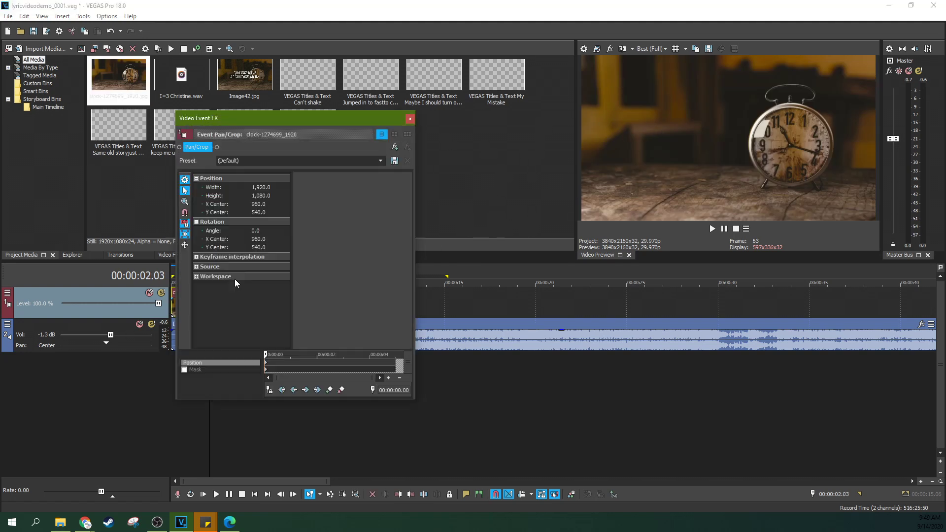
{"action": "left_click", "coordinate": [375, 160]}
{"action": "left_click", "coordinate": [328, 188]}
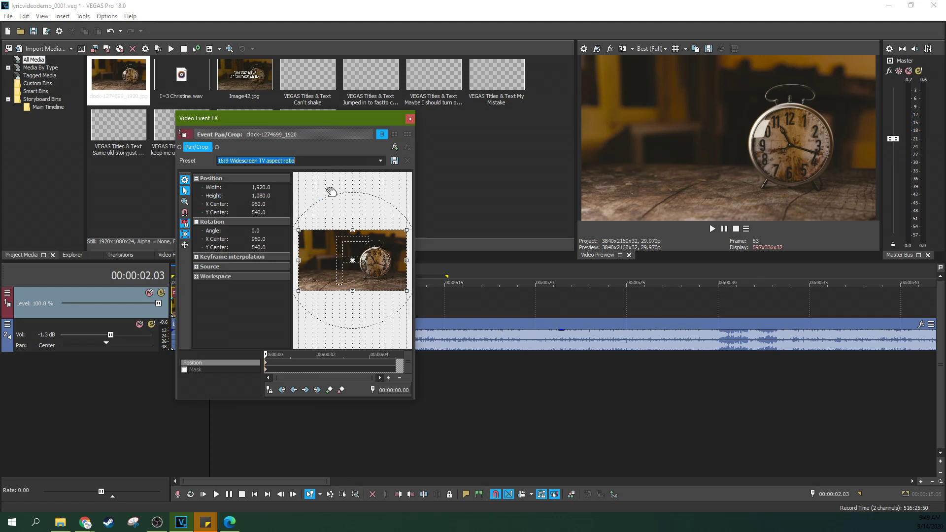
{"action": "left_click_drag", "start_coordinate": [352, 255], "coordinate": [349, 256]}
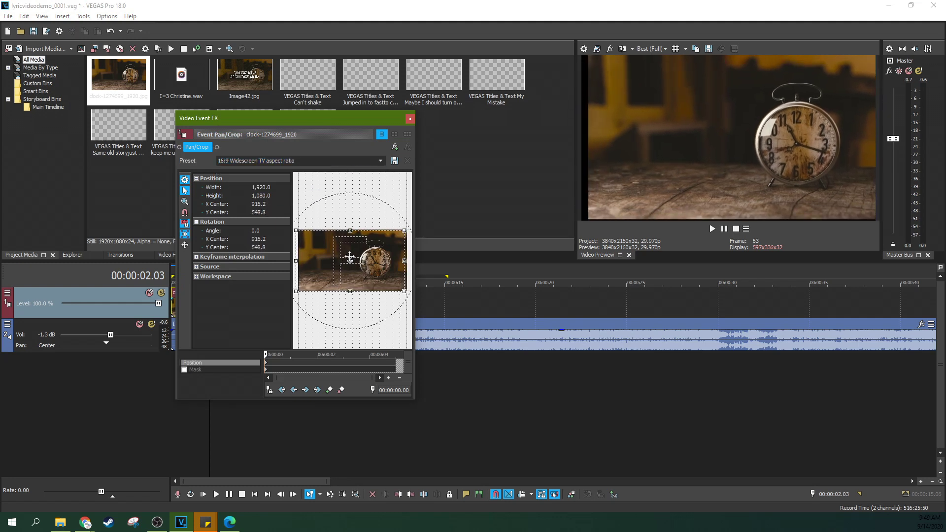
{"action": "left_click", "coordinate": [410, 119]}
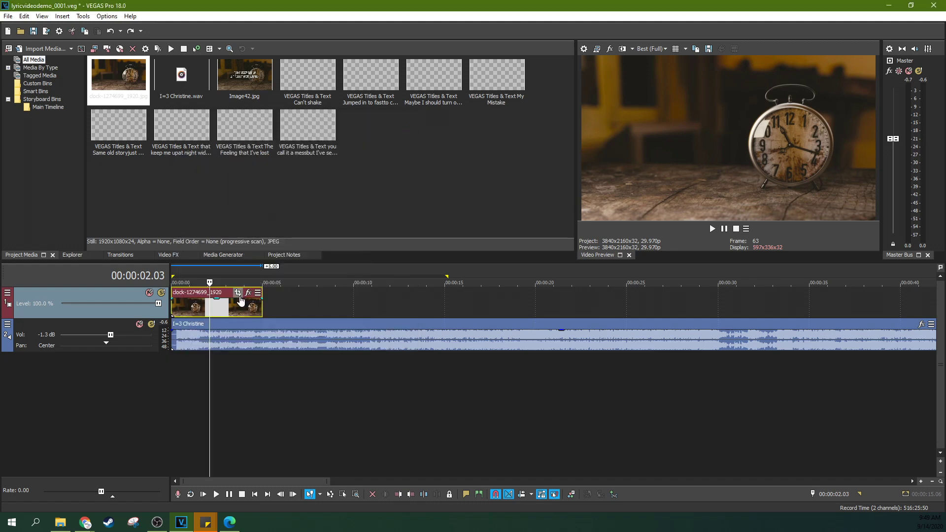
Stretch the clock photo to about 3:01 and add an empty video track above it.
{"action": "scroll", "coordinate": [231, 308], "scroll_direction": "down", "scroll_amount": 8}
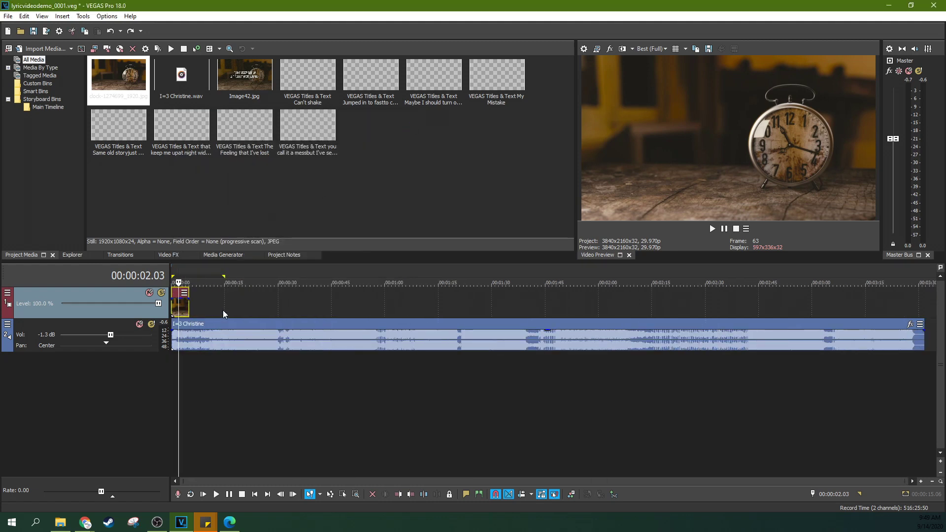
{"action": "left_click_drag", "start_coordinate": [188, 303], "coordinate": [912, 304]}
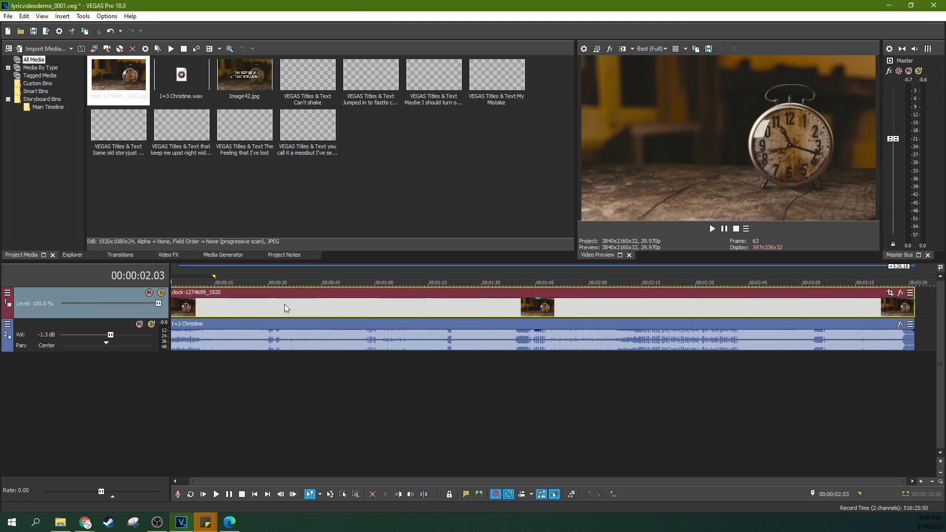
{"action": "key", "text": "ctrl+shift+q"}
{"action": "left_click", "coordinate": [200, 304]}
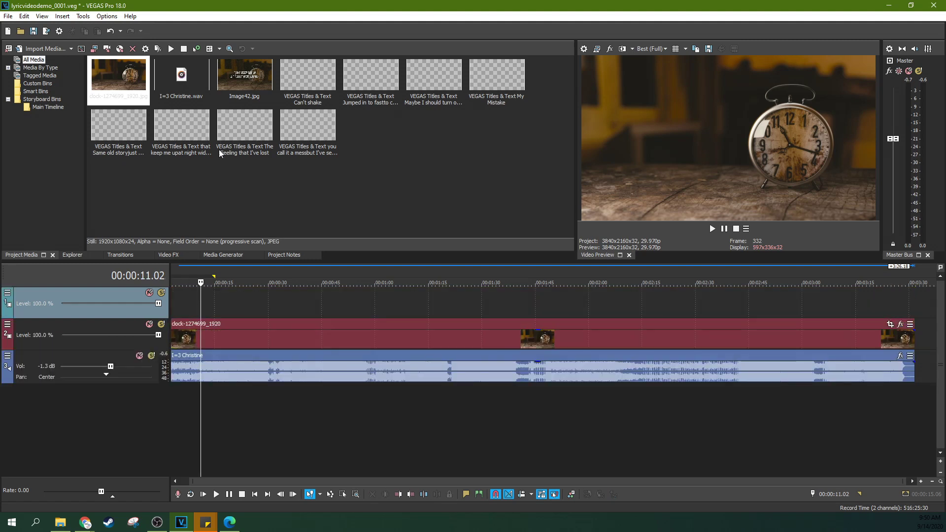
{"action": "left_click", "coordinate": [206, 222]}
Add the Title16 text preset to the top track and preview it.
{"action": "left_click", "coordinate": [217, 255]}
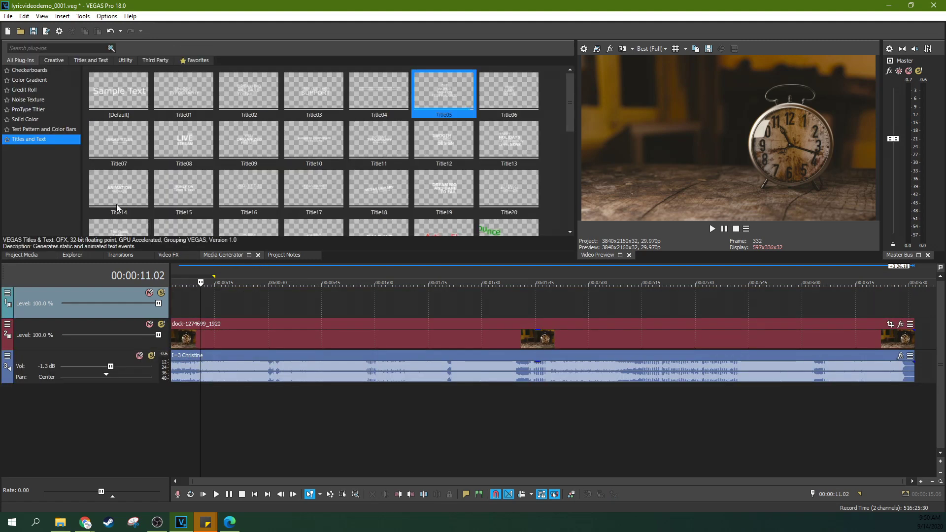
{"action": "scroll", "coordinate": [183, 118], "scroll_direction": "down", "scroll_amount": 1}
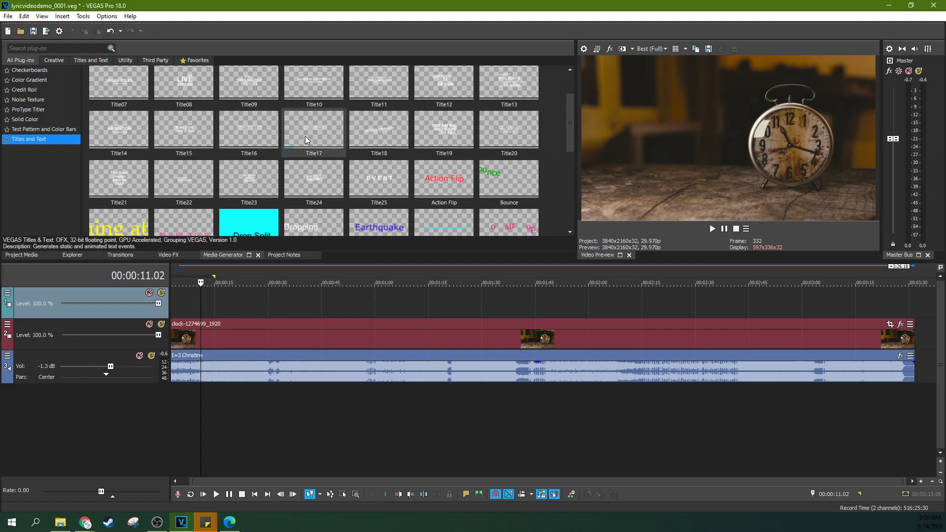
{"action": "left_click_drag", "start_coordinate": [257, 140], "coordinate": [192, 302]}
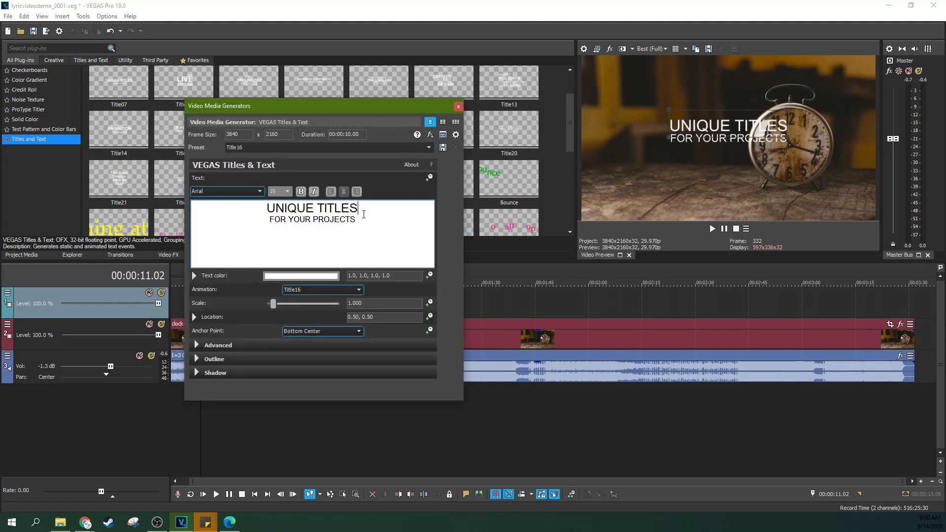
{"action": "left_click_drag", "start_coordinate": [364, 214], "coordinate": [270, 206]}
{"action": "left_click", "coordinate": [711, 229]}
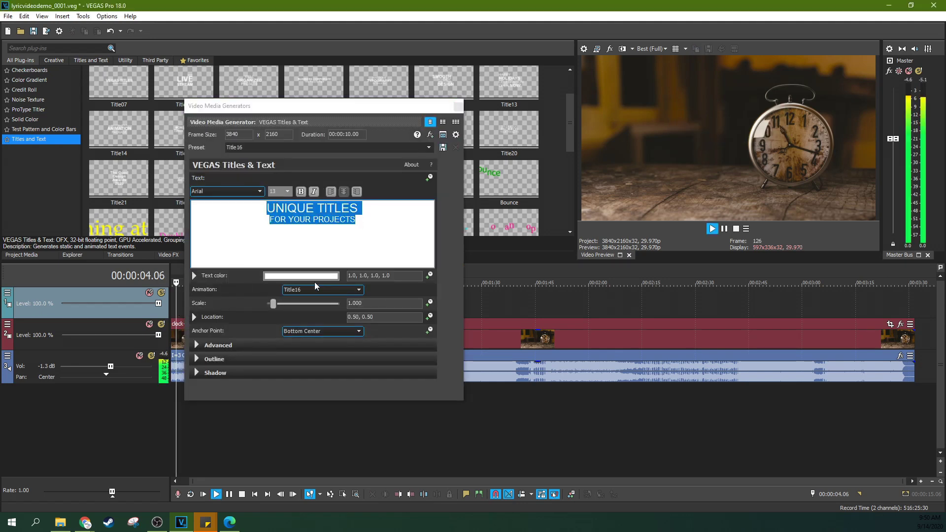
{"action": "left_click", "coordinate": [723, 229]}
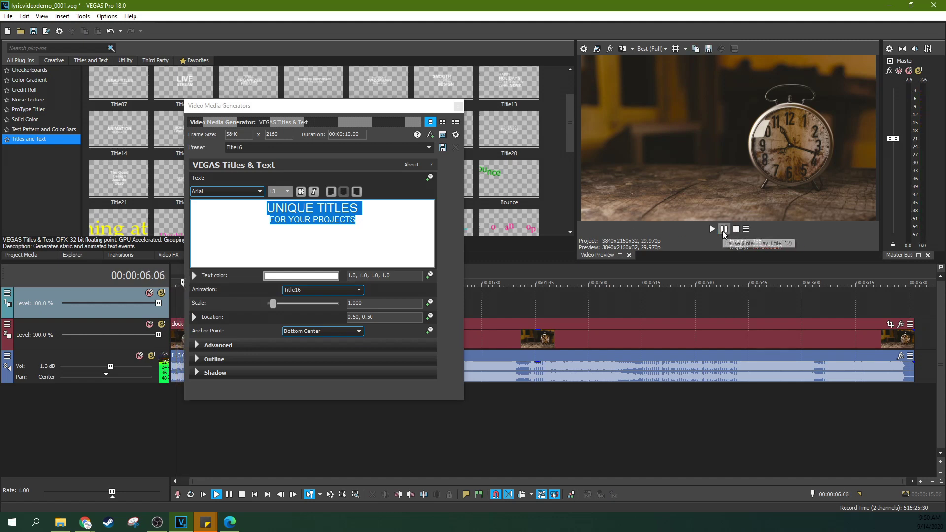
Watch the Title16 animation, then select both lines of its placeholder text.
{"action": "left_click_drag", "start_coordinate": [416, 111], "coordinate": [575, 98]}
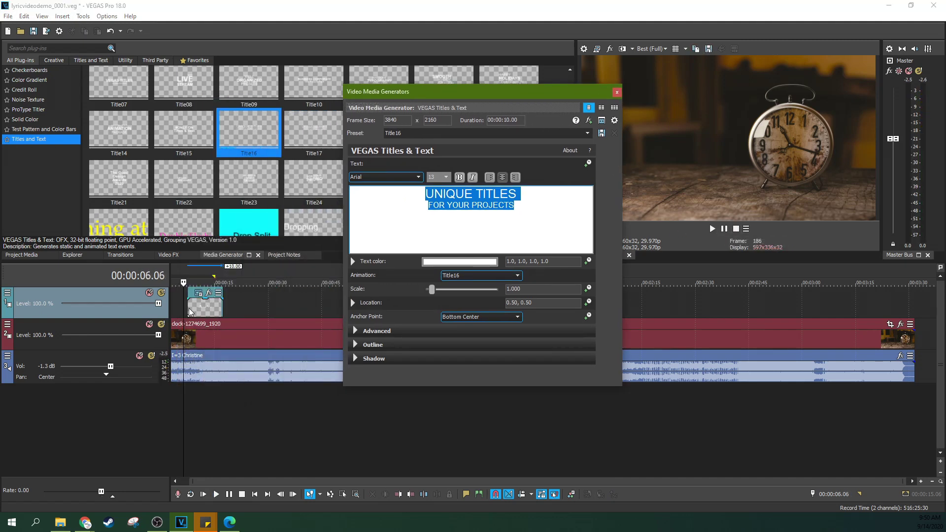
{"action": "left_click", "coordinate": [689, 254]}
{"action": "key", "text": "space"}
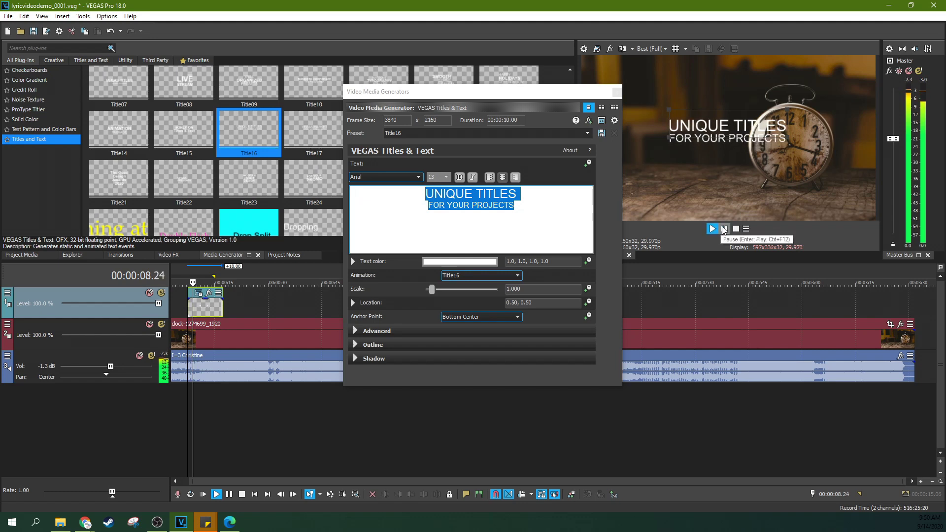
{"action": "key", "text": "space"}
{"action": "left_click", "coordinate": [526, 206]}
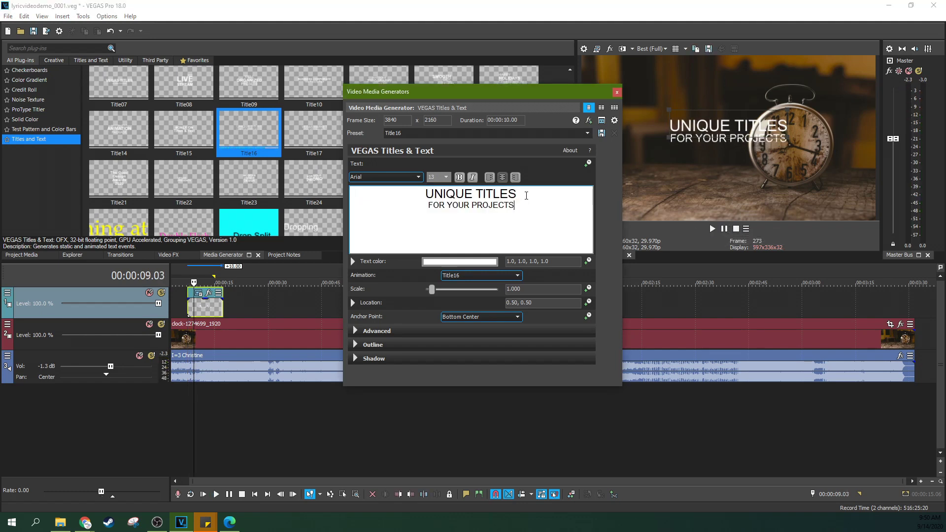
{"action": "left_click_drag", "start_coordinate": [519, 205], "coordinate": [401, 194]}
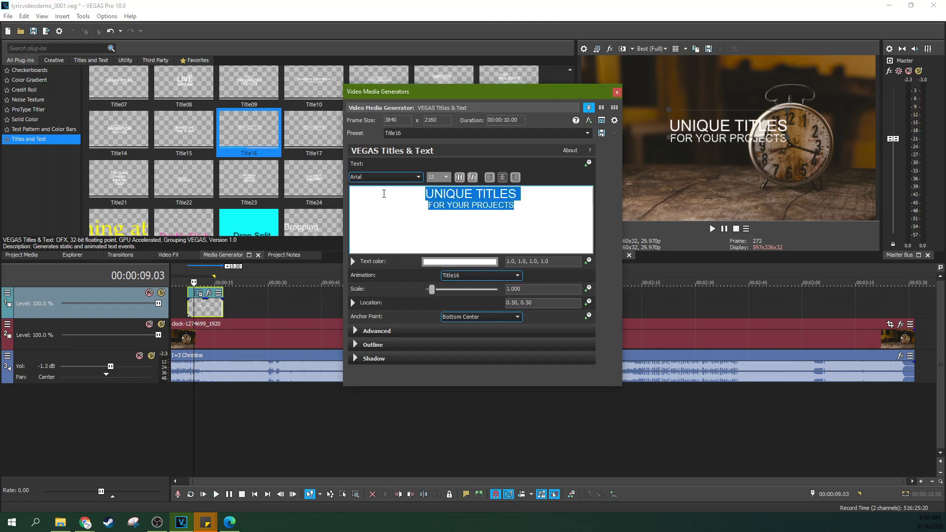
{"action": "left_click", "coordinate": [201, 308]}
Delete the Title16 title event from track 1.
{"action": "left_click", "coordinate": [203, 307]}
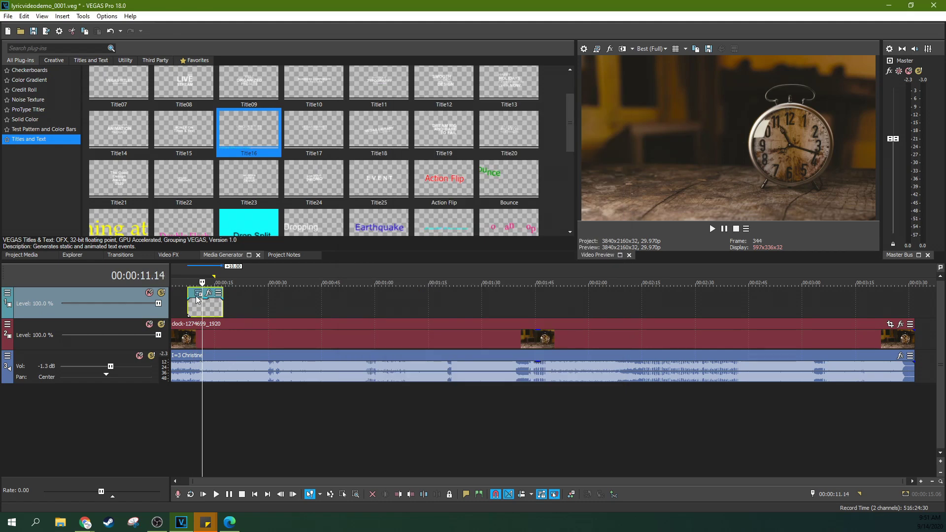
{"action": "left_click", "coordinate": [199, 294]}
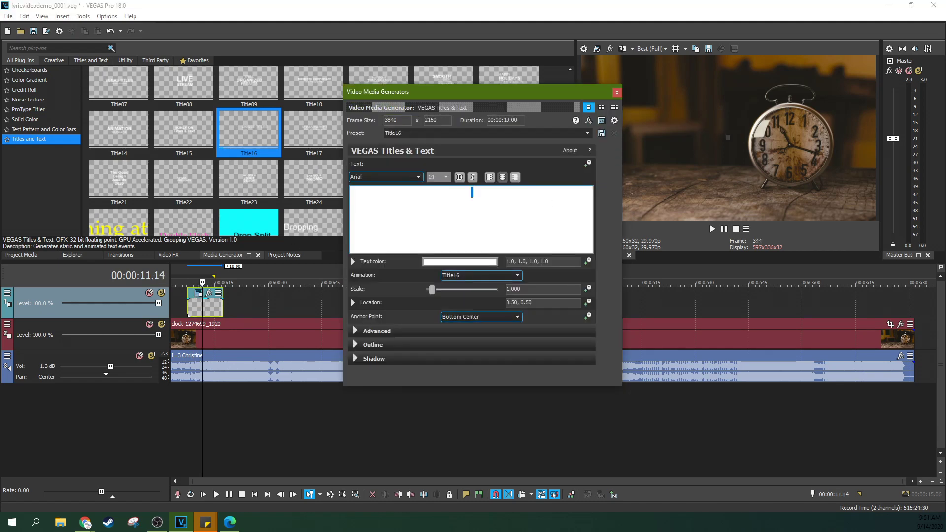
{"action": "left_click", "coordinate": [616, 93]}
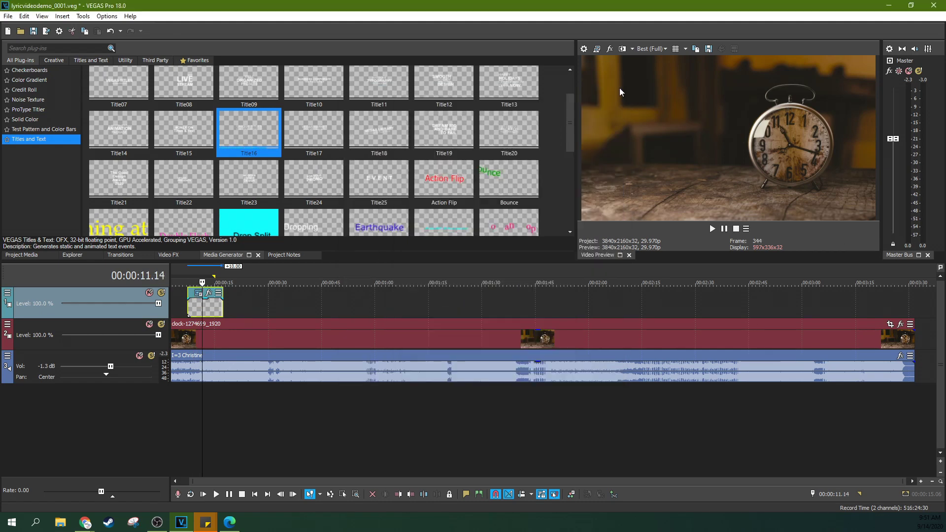
{"action": "key", "text": "Delete"}
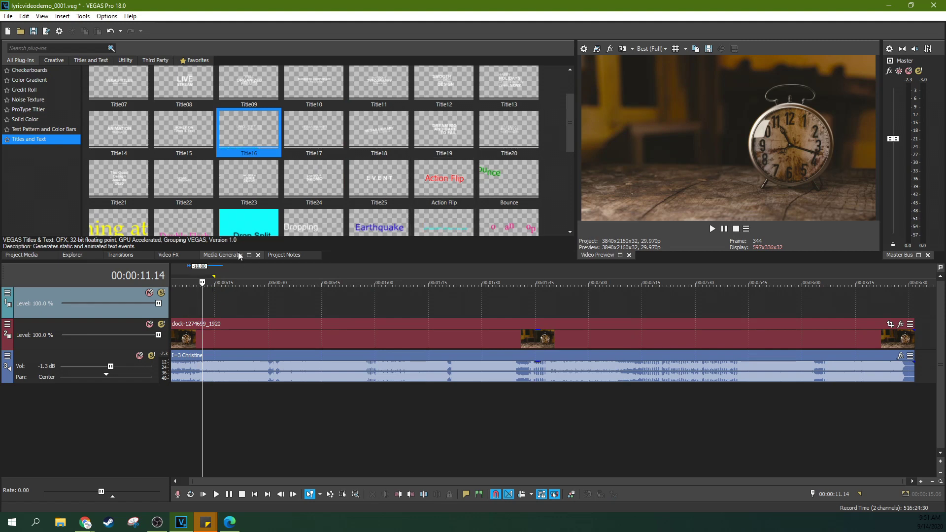
Place a Title03 title on track 1 and copy the lyric from the browser.
{"action": "scroll", "coordinate": [268, 157], "scroll_direction": "up", "scroll_amount": 2}
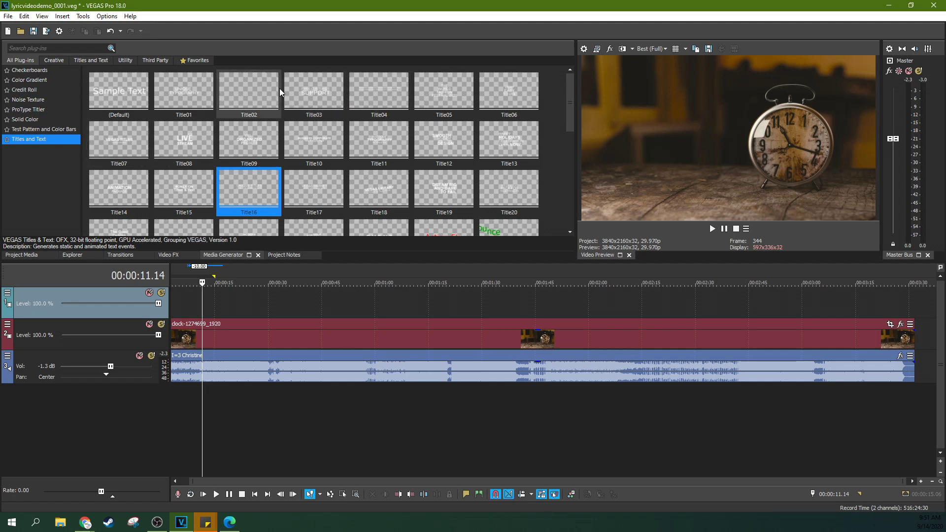
{"action": "left_click_drag", "start_coordinate": [310, 87], "coordinate": [200, 298]}
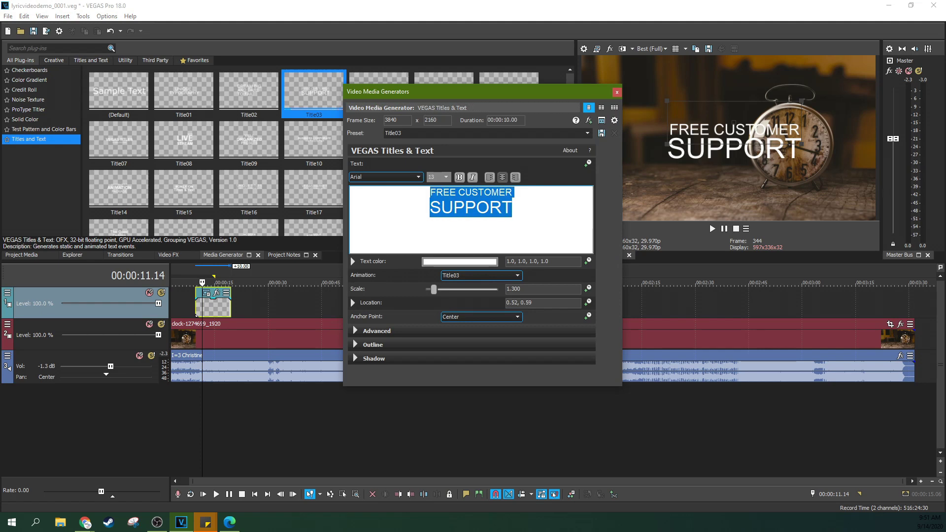
{"action": "key", "text": "alt+Tab"}
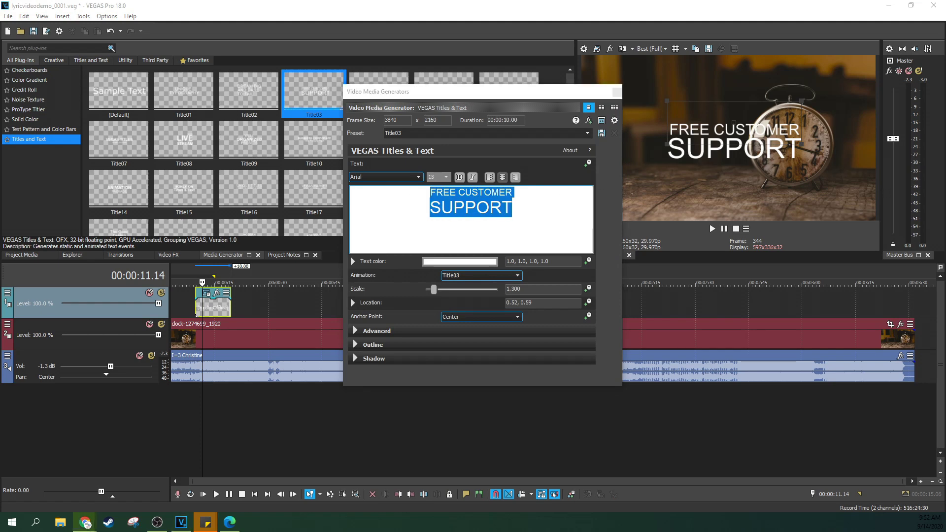
{"action": "key", "text": "alt+Tab"}
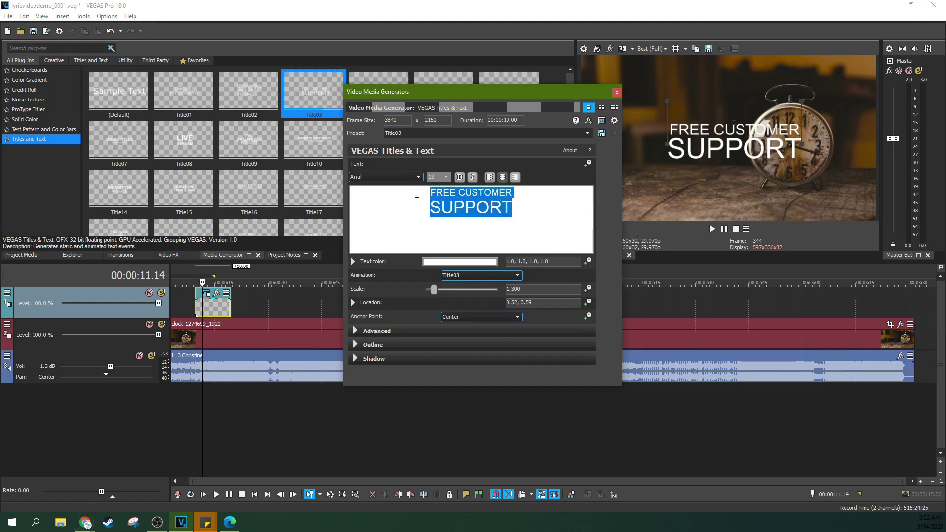
Replace the title text with 'Same old story just better rehearsed', breaking the line before 'better'.
{"action": "type", "text": "Same old story just better rehearsed"}
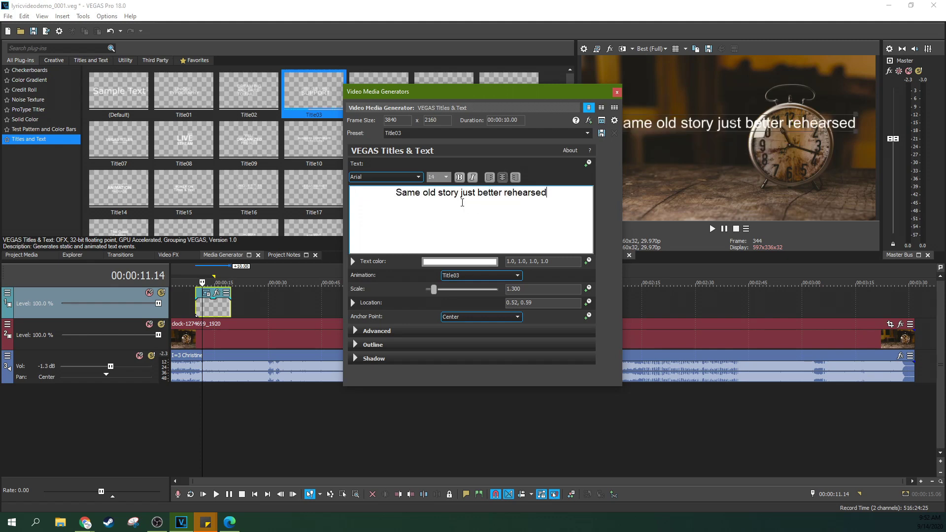
{"action": "left_click", "coordinate": [478, 192]}
{"action": "key", "text": "Return"}
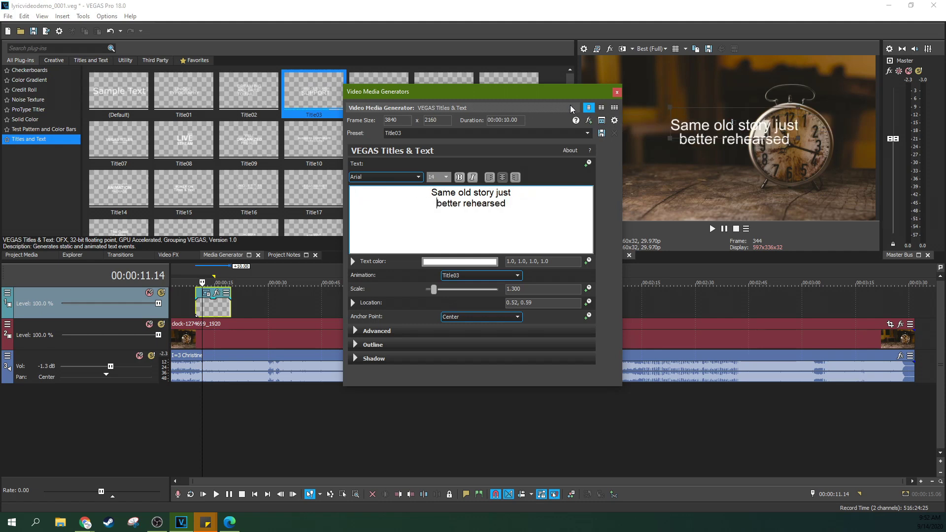
{"action": "left_click_drag", "start_coordinate": [507, 204], "coordinate": [433, 190]}
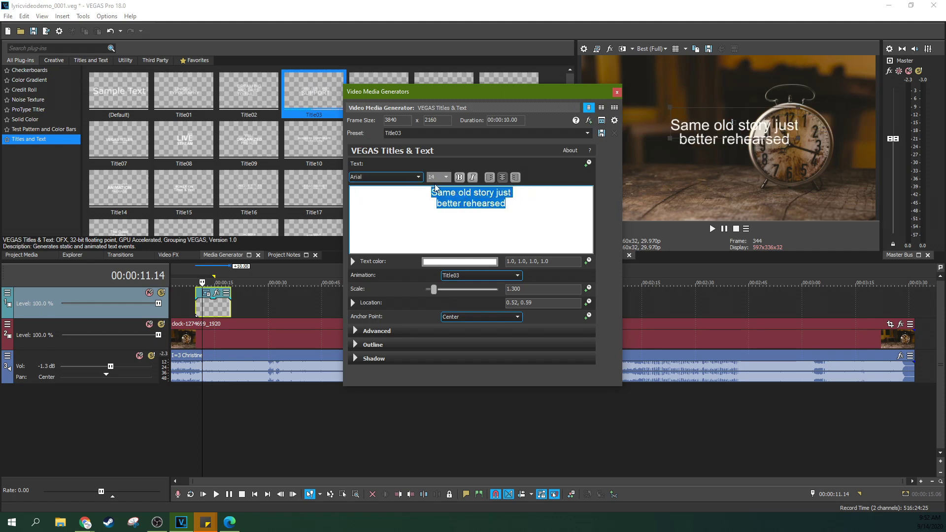
Try several fonts before setting the lyric font to Impact.
{"action": "left_click", "coordinate": [418, 177]}
{"action": "scroll", "coordinate": [383, 252], "scroll_direction": "down", "scroll_amount": 3}
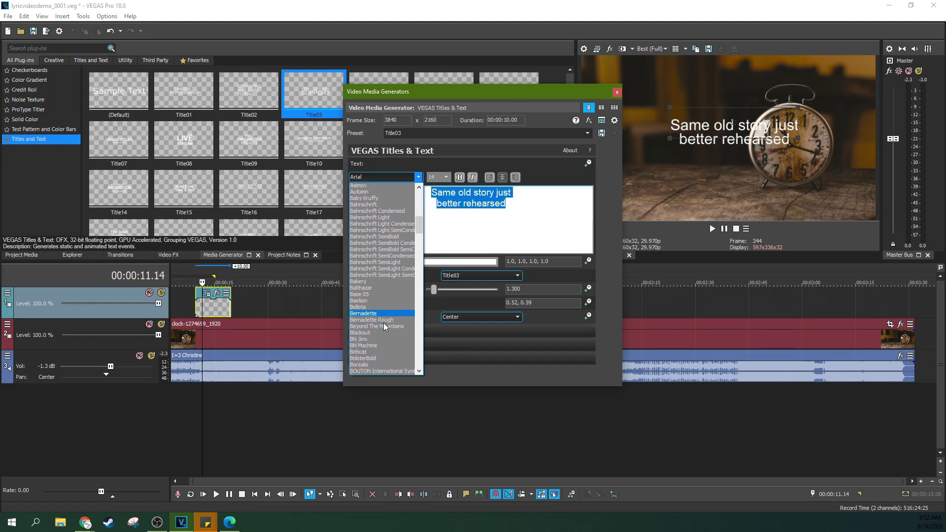
{"action": "scroll", "coordinate": [384, 325], "scroll_direction": "down", "scroll_amount": 2}
{"action": "left_click", "coordinate": [383, 343]}
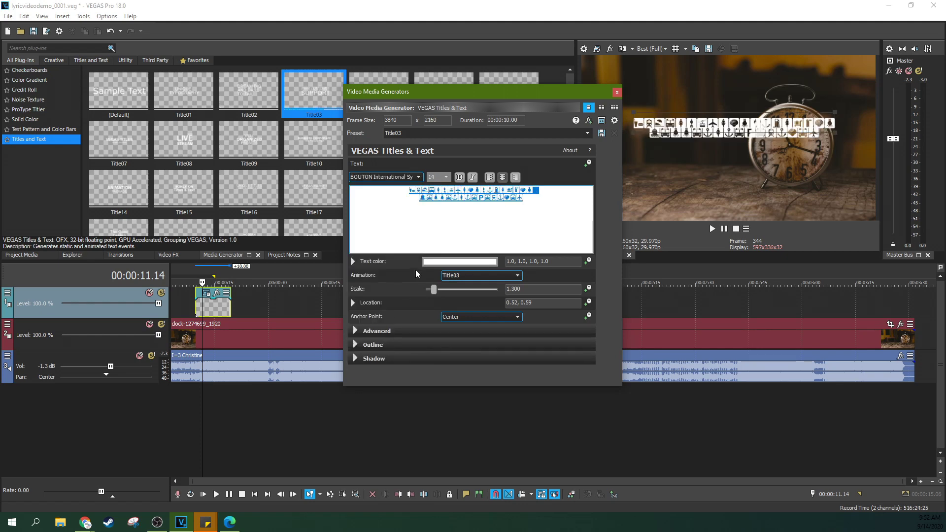
{"action": "left_click", "coordinate": [418, 177]}
{"action": "scroll", "coordinate": [374, 330], "scroll_direction": "down", "scroll_amount": 2}
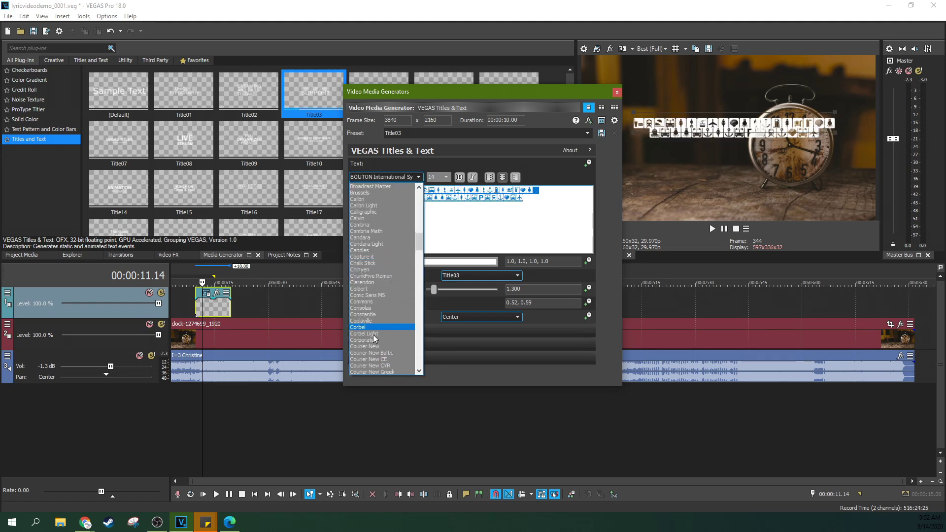
{"action": "scroll", "coordinate": [373, 338], "scroll_direction": "down", "scroll_amount": 2}
{"action": "left_click", "coordinate": [373, 340]}
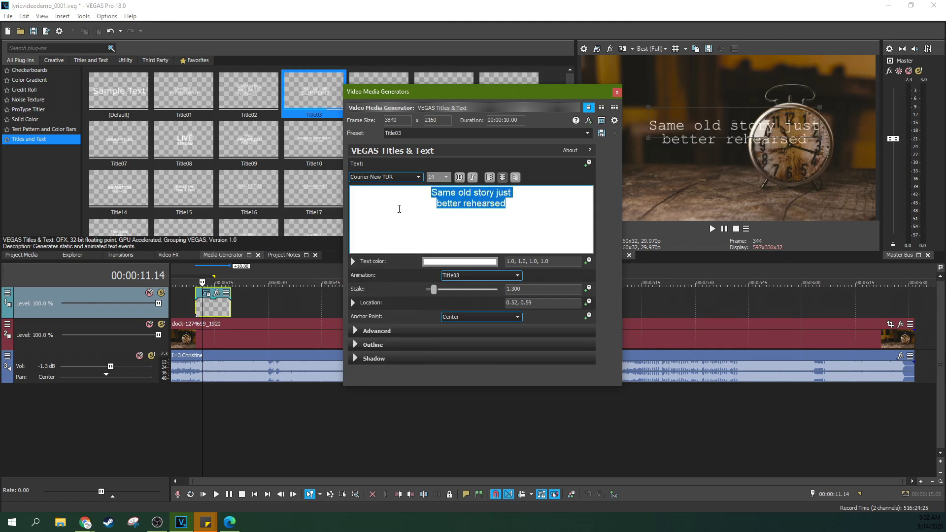
{"action": "left_click", "coordinate": [403, 181]}
{"action": "scroll", "coordinate": [387, 276], "scroll_direction": "down", "scroll_amount": 3}
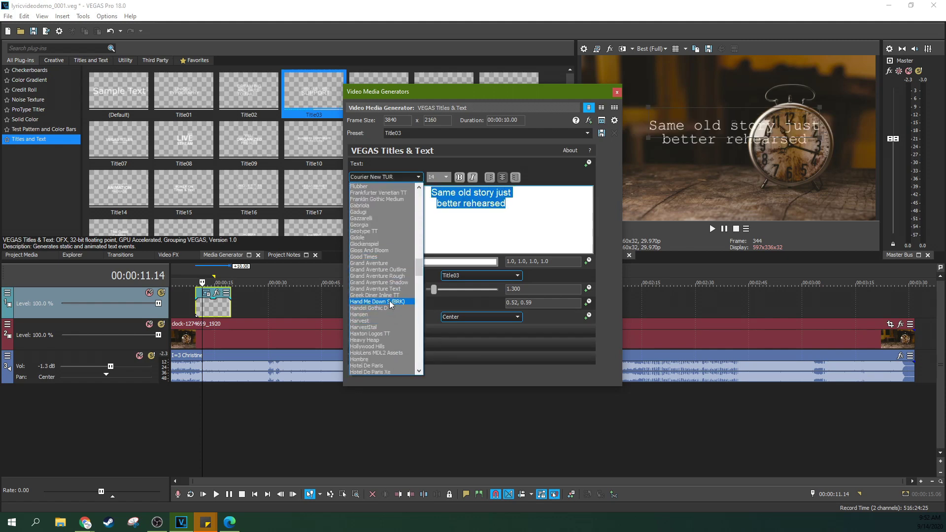
{"action": "scroll", "coordinate": [387, 296], "scroll_direction": "up", "scroll_amount": 2}
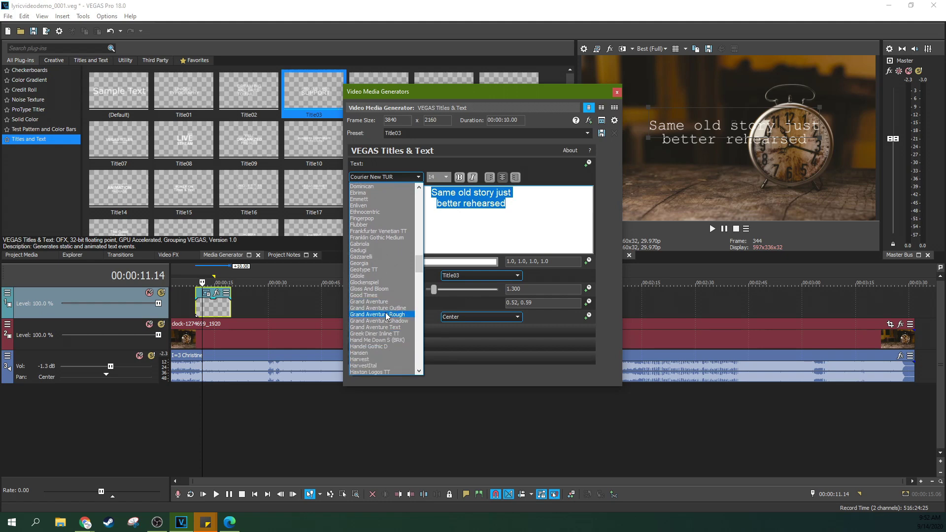
{"action": "left_click", "coordinate": [386, 308]}
{"action": "left_click", "coordinate": [403, 177]}
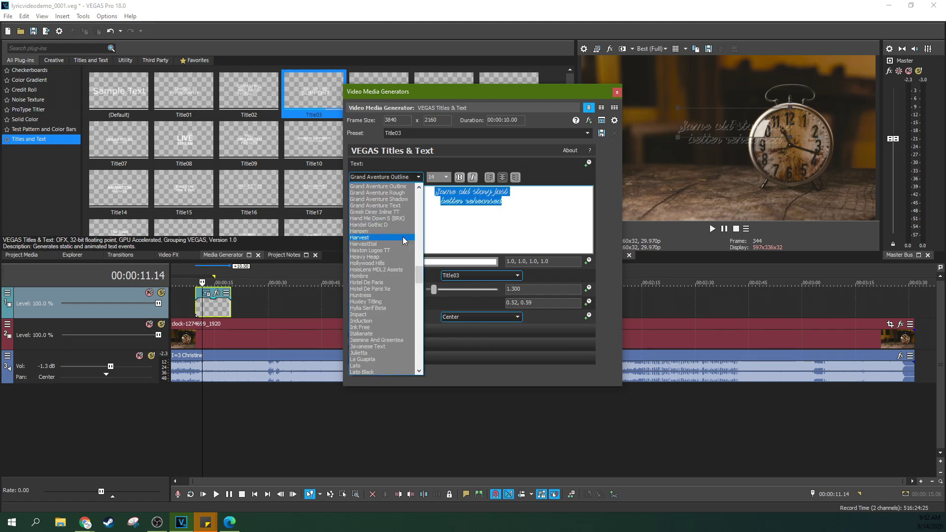
{"action": "scroll", "coordinate": [382, 291], "scroll_direction": "down", "scroll_amount": 2}
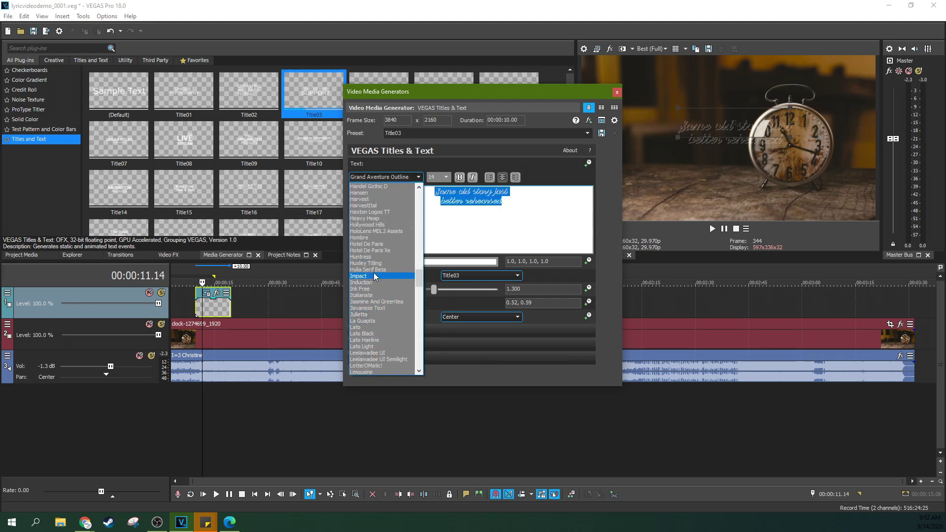
{"action": "left_click", "coordinate": [374, 275]}
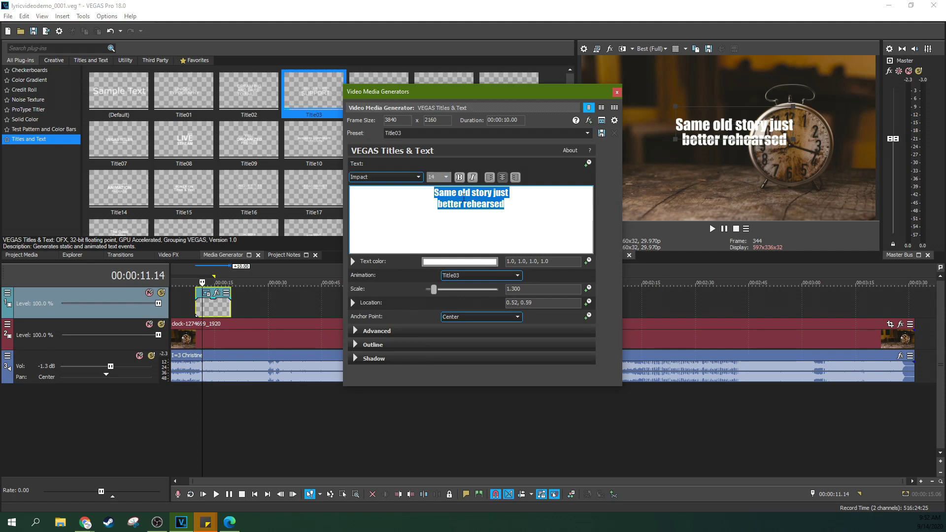
Set the lyric text size to 24 and close the title editor.
{"action": "left_click", "coordinate": [464, 193]}
{"action": "key", "text": "ctrl+a"}
{"action": "left_click", "coordinate": [445, 177]}
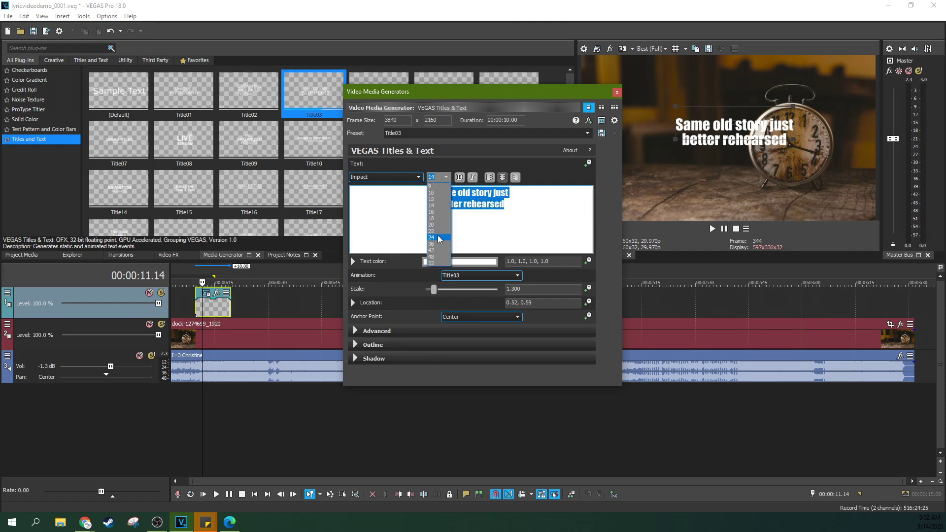
{"action": "left_click", "coordinate": [439, 237]}
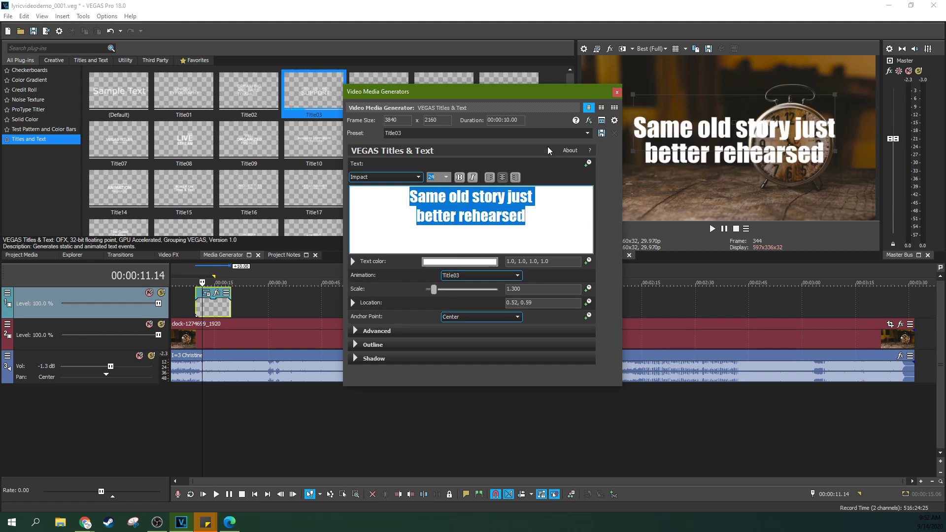
{"action": "left_click", "coordinate": [617, 92]}
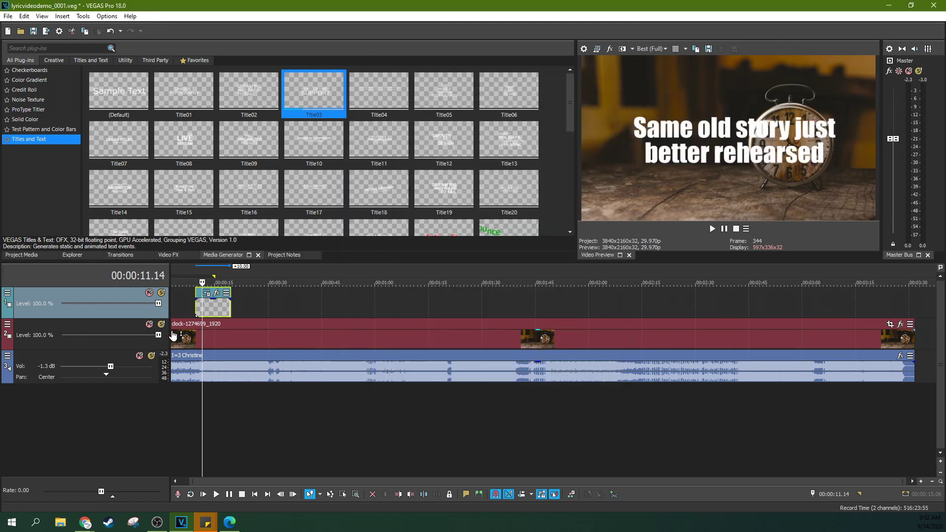
Move the lyric title clip to start just after the song's beginning and preview it.
{"action": "left_click", "coordinate": [195, 308]}
{"action": "key", "text": "space"}
{"action": "key", "text": "space"}
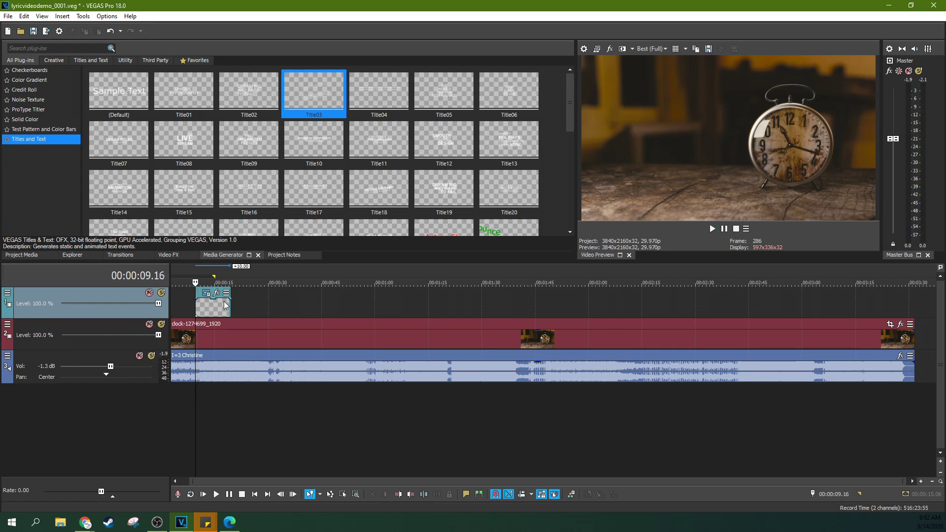
{"action": "left_click_drag", "start_coordinate": [213, 307], "coordinate": [195, 307]}
{"action": "scroll", "coordinate": [177, 321], "scroll_direction": "up", "scroll_amount": 5}
{"action": "left_click", "coordinate": [203, 305]}
{"action": "left_click_drag", "start_coordinate": [346, 305], "coordinate": [238, 309]}
{"action": "left_click", "coordinate": [181, 308]}
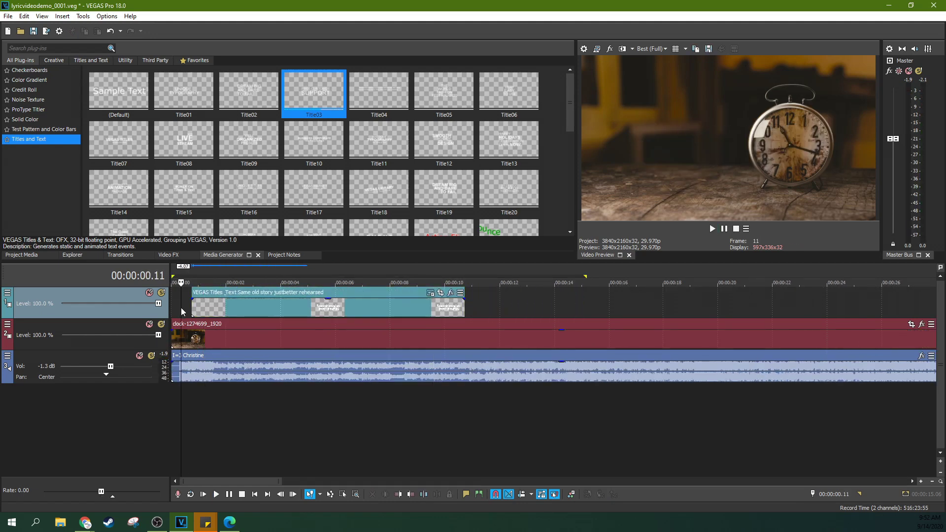
{"action": "scroll", "coordinate": [181, 308], "scroll_direction": "up", "scroll_amount": 4}
{"action": "scroll", "coordinate": [227, 310], "scroll_direction": "up", "scroll_amount": 2}
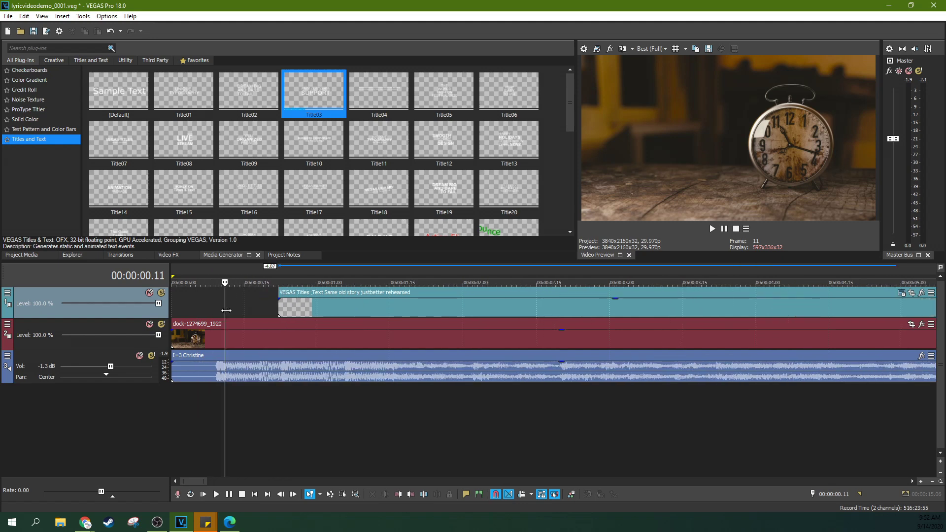
{"action": "key", "text": "space"}
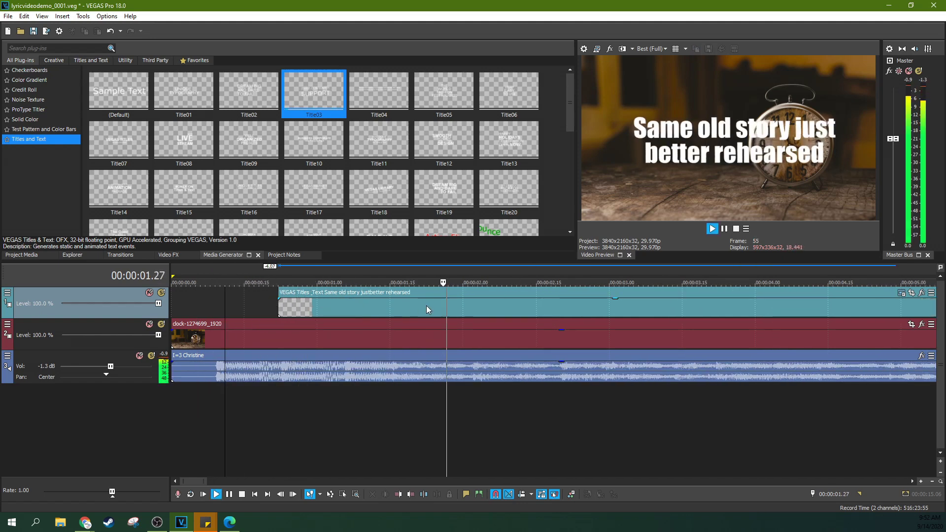
{"action": "scroll", "coordinate": [423, 305], "scroll_direction": "down", "scroll_amount": 2}
{"action": "scroll", "coordinate": [425, 304], "scroll_direction": "down", "scroll_amount": 1}
{"action": "key", "text": "space"}
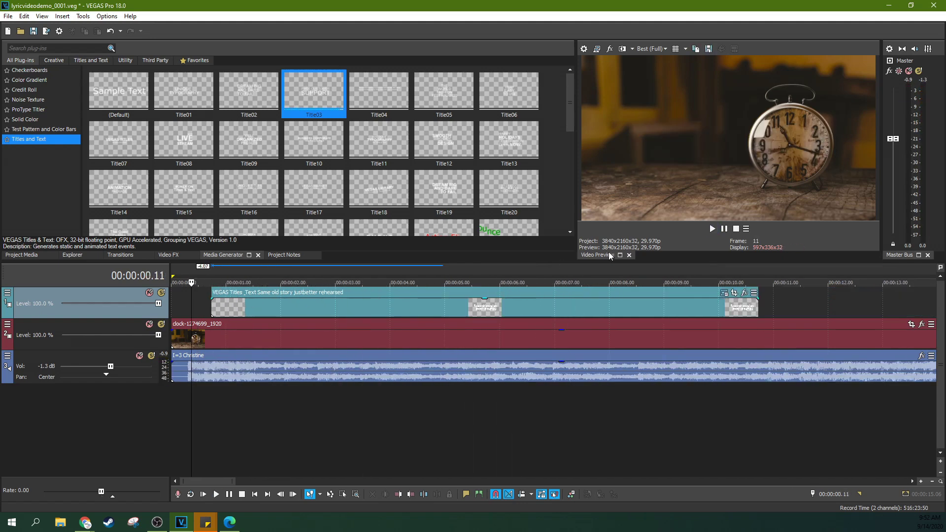
Preview the title animation and trim the clip to end near 2 seconds.
{"action": "left_click", "coordinate": [214, 312]}
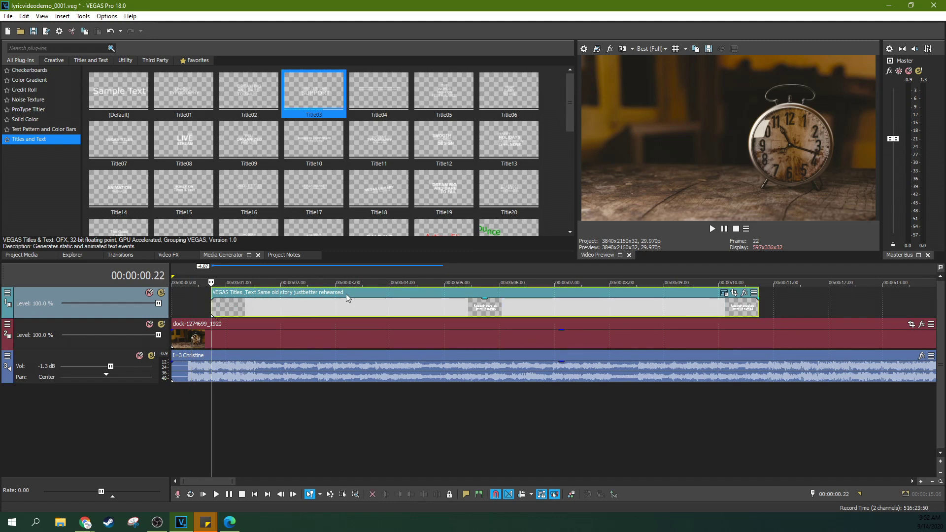
{"action": "key", "text": "space"}
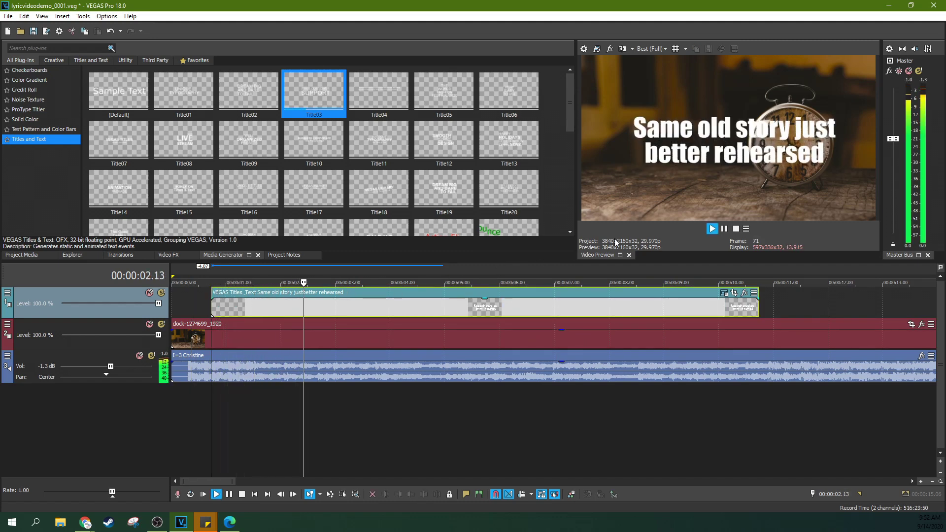
{"action": "key", "text": "space"}
{"action": "key", "text": "Right"}
{"action": "key", "text": "Right"}
{"action": "key", "text": "Right"}
{"action": "key", "text": "Right"}
{"action": "key", "text": "Right"}
{"action": "key", "text": "Right"}
{"action": "key", "text": "Right"}
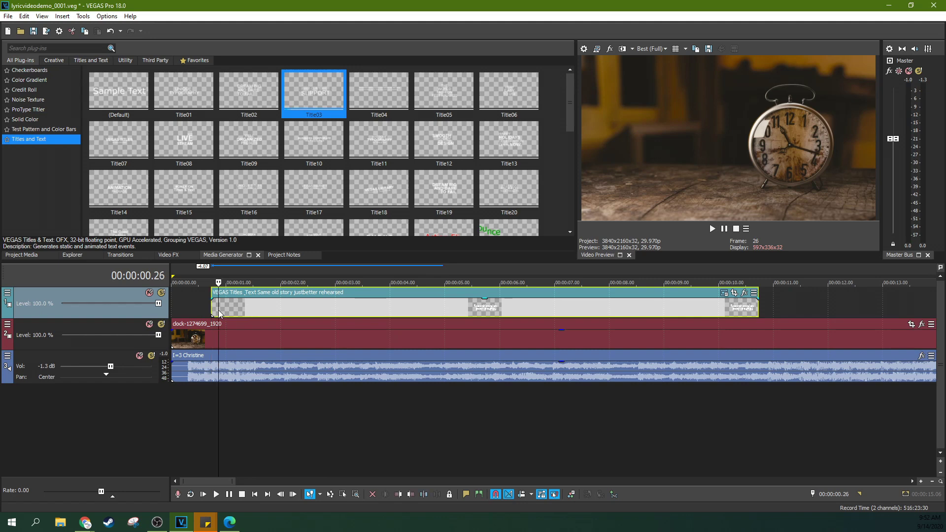
{"action": "key", "text": "space"}
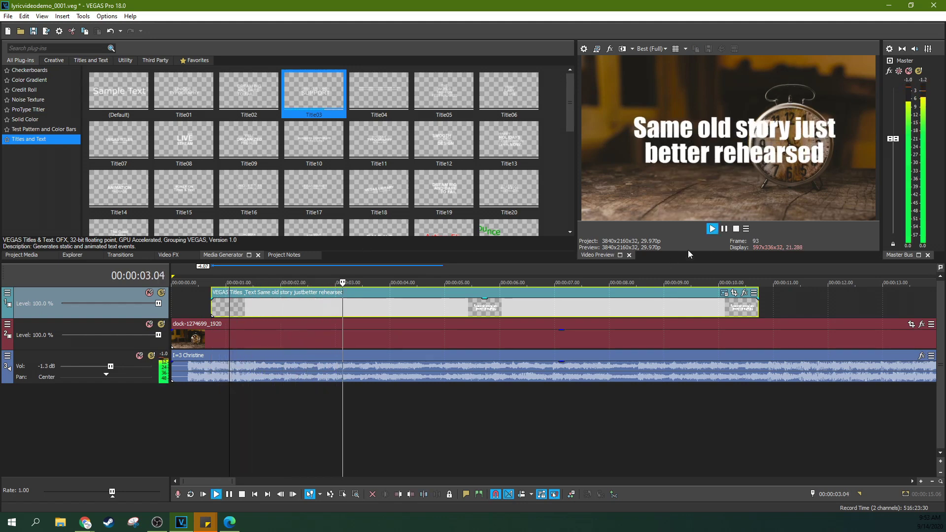
{"action": "key", "text": "Return"}
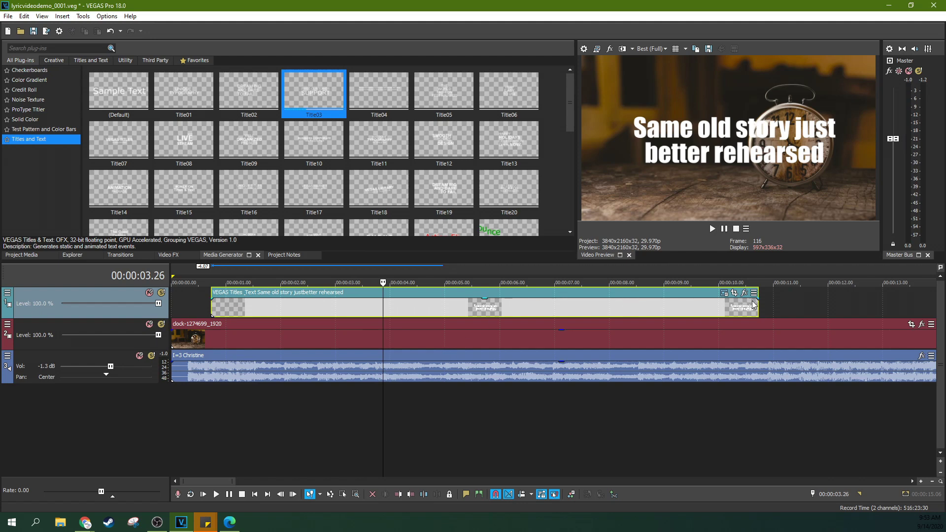
{"action": "left_click_drag", "start_coordinate": [760, 308], "coordinate": [305, 307]}
Preview the two-second title's entrance, then add an empty video track at the top.
{"action": "left_click", "coordinate": [251, 321]}
{"action": "left_click", "coordinate": [212, 308]}
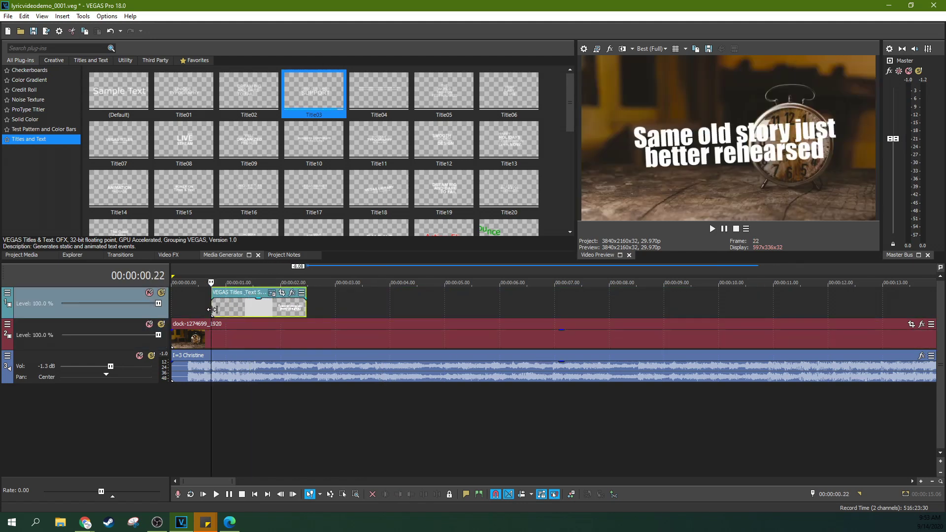
{"action": "key", "text": "Right"}
{"action": "key", "text": "Right"}
{"action": "key", "text": "Right"}
{"action": "key", "text": "Right"}
{"action": "key", "text": "Right"}
{"action": "key", "text": "Right"}
{"action": "key", "text": "Right"}
{"action": "key", "text": "Right"}
{"action": "key", "text": "Right"}
{"action": "key", "text": "Right"}
{"action": "key", "text": "Right"}
{"action": "key", "text": "Right"}
{"action": "key", "text": "Right"}
{"action": "key", "text": "Right"}
{"action": "key", "text": "Right"}
{"action": "key", "text": "Right"}
{"action": "key", "text": "Right"}
{"action": "key", "text": "Right"}
{"action": "key", "text": "Right"}
{"action": "key", "text": "Right"}
{"action": "key", "text": "Right"}
{"action": "key", "text": "Right"}
{"action": "key", "text": "Right"}
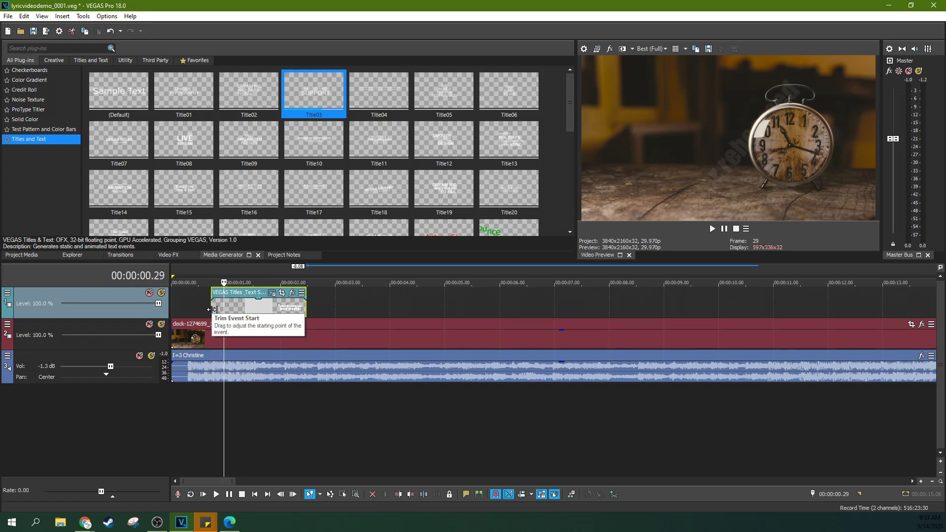
{"action": "key", "text": "Right"}
{"action": "key", "text": "Right"}
{"action": "key", "text": "Right"}
{"action": "key", "text": "Right"}
{"action": "key", "text": "Right"}
{"action": "key", "text": "Right"}
{"action": "key", "text": "Right"}
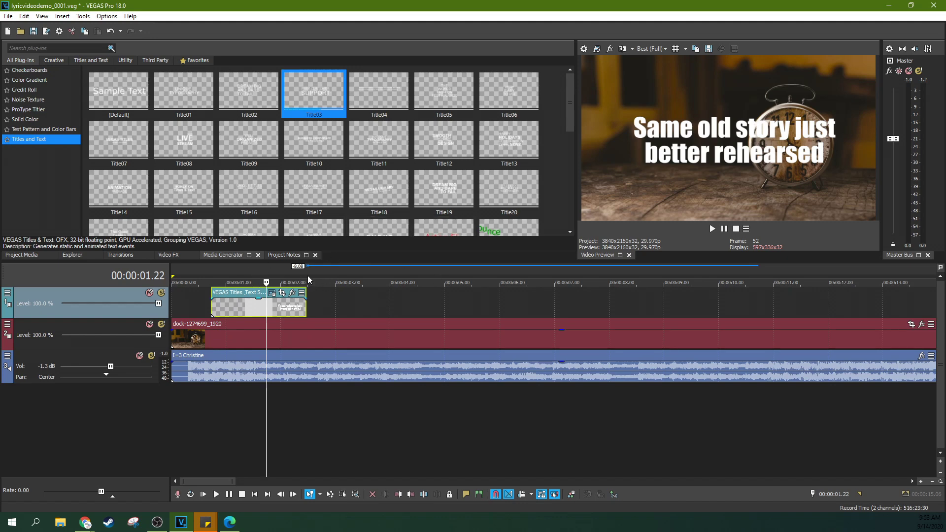
{"action": "key", "text": "ctrl+shift+q"}
Copy the lyric title to the top track at about 1.7 s as a new copy of the source media.
{"action": "left_click", "coordinate": [260, 315]}
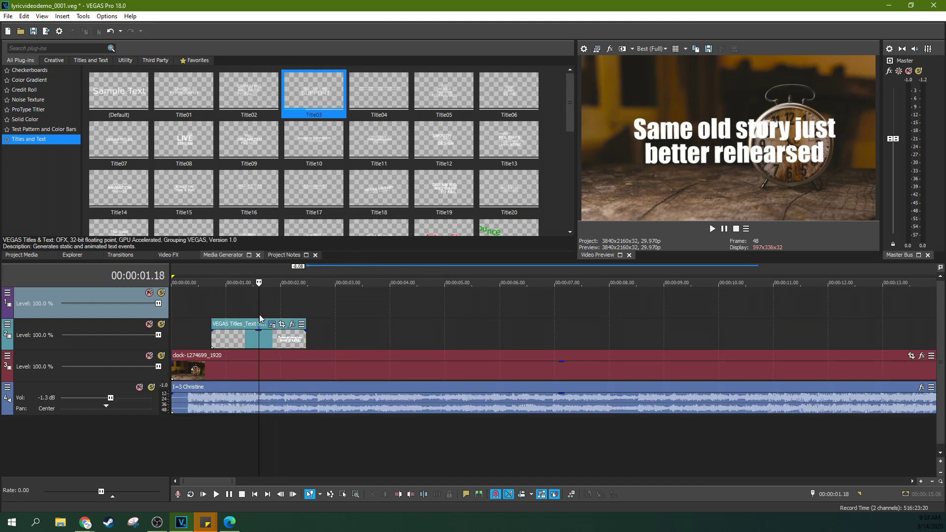
{"action": "left_click", "coordinate": [244, 325]}
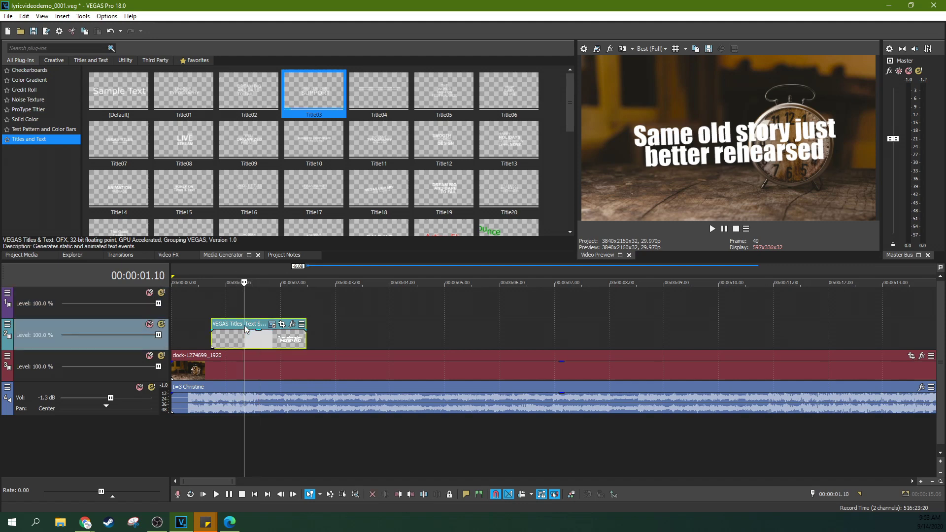
{"action": "left_click_drag", "start_coordinate": [260, 331], "coordinate": [313, 304]}
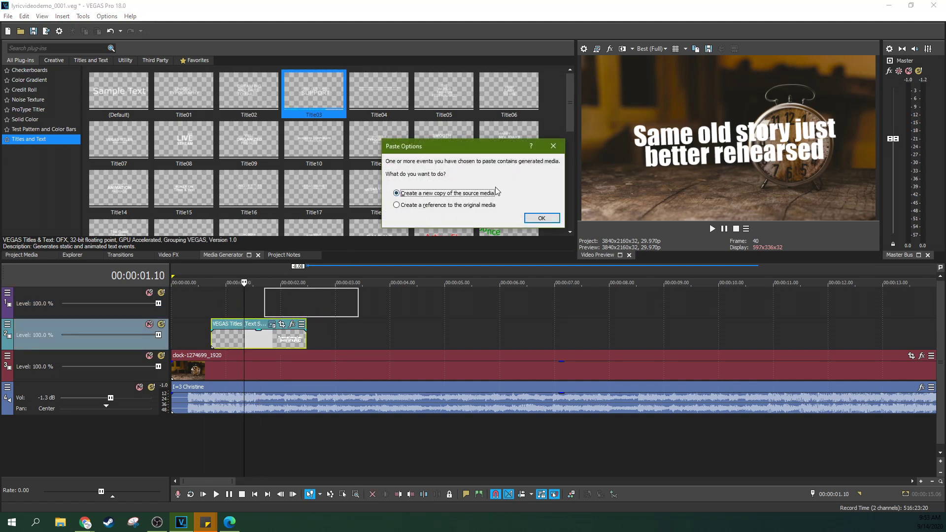
{"action": "left_click", "coordinate": [541, 218]}
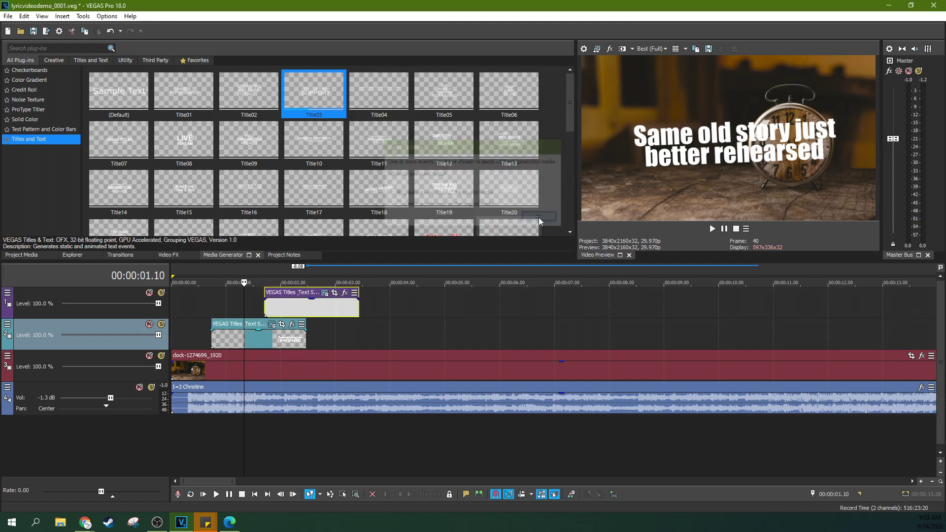
{"action": "left_click", "coordinate": [301, 309]}
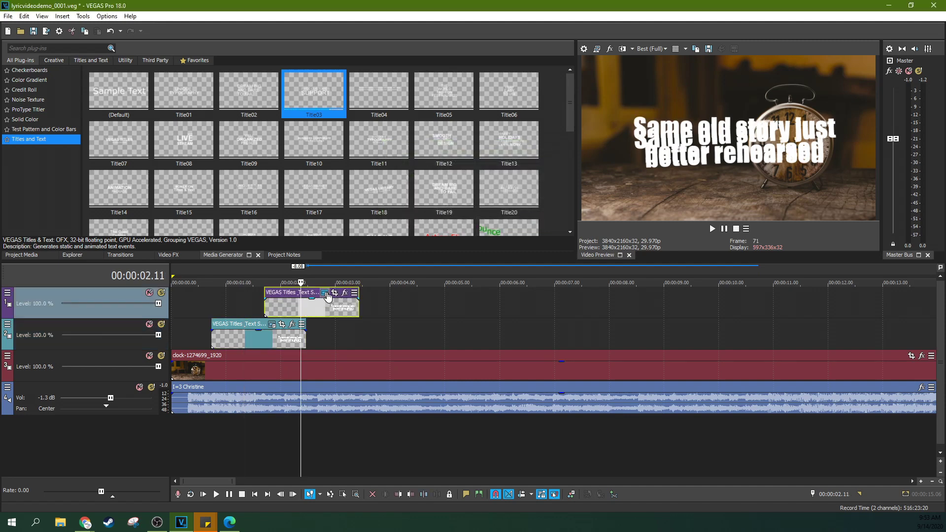
{"action": "left_click", "coordinate": [326, 294]}
Replace the copied title's text with 'You call it a mess but / I've seen worse things'.
{"action": "left_click", "coordinate": [429, 233]}
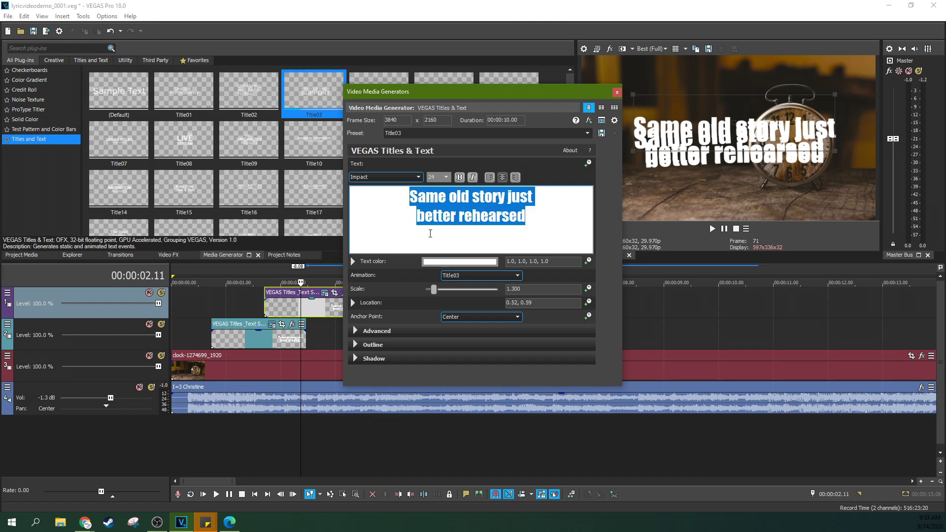
{"action": "key", "text": "alt+Tab"}
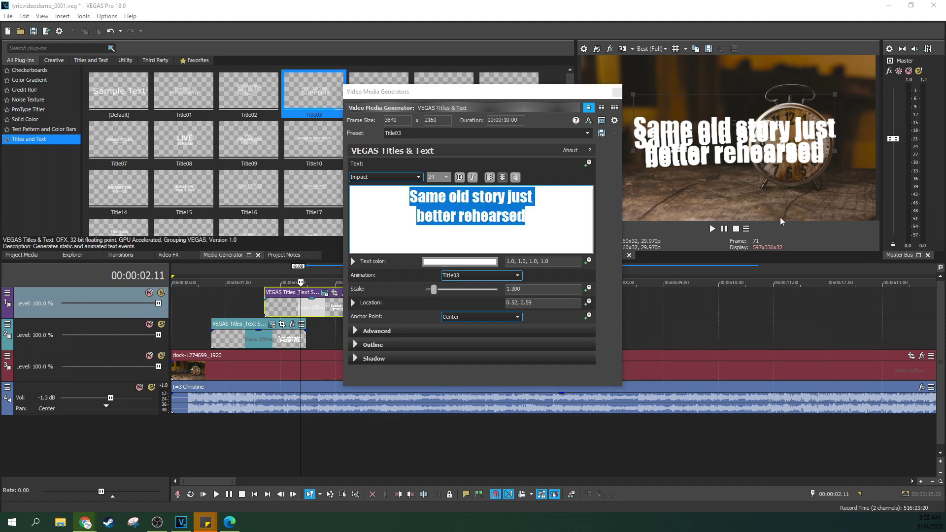
{"action": "key", "text": "alt+Tab"}
{"action": "left_click_drag", "start_coordinate": [536, 217], "coordinate": [415, 199]}
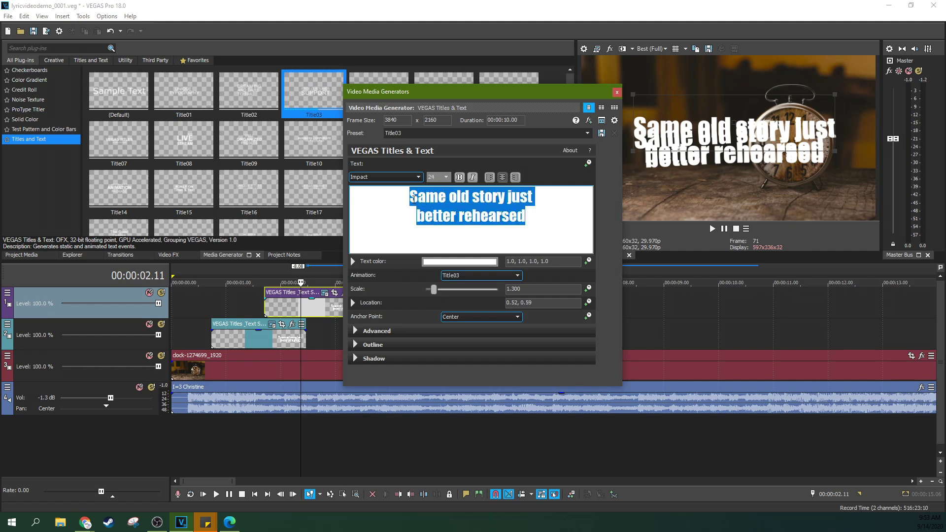
{"action": "key", "text": "ctrl+v"}
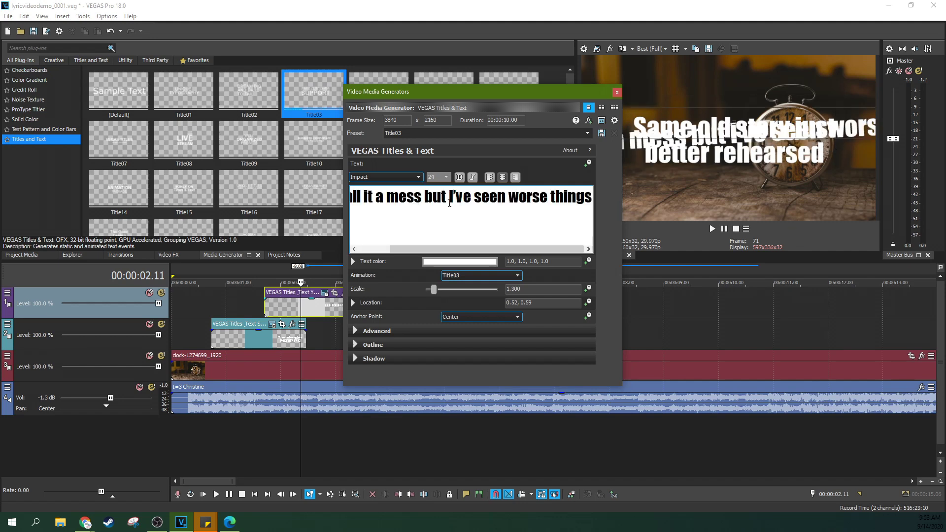
{"action": "left_click", "coordinate": [446, 197]}
{"action": "key", "text": "Return"}
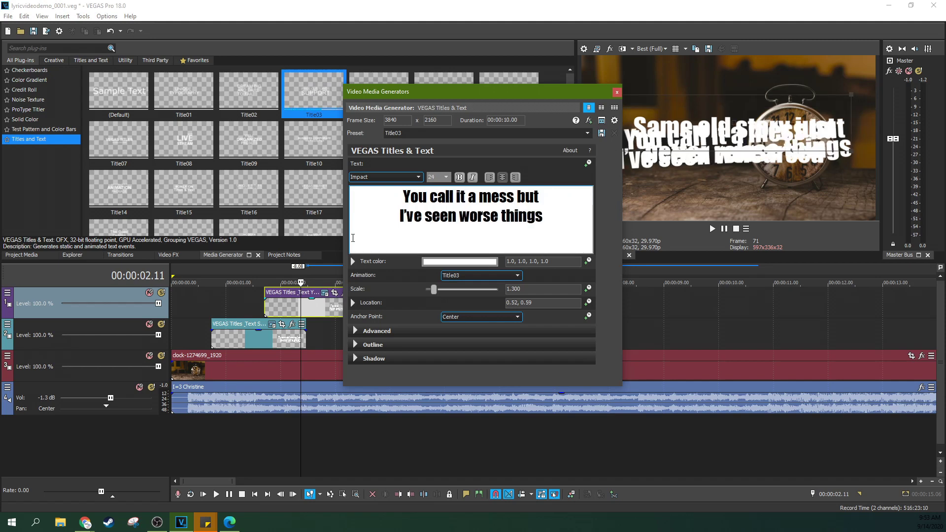
{"action": "left_click", "coordinate": [253, 304]}
{"action": "left_click", "coordinate": [617, 92]}
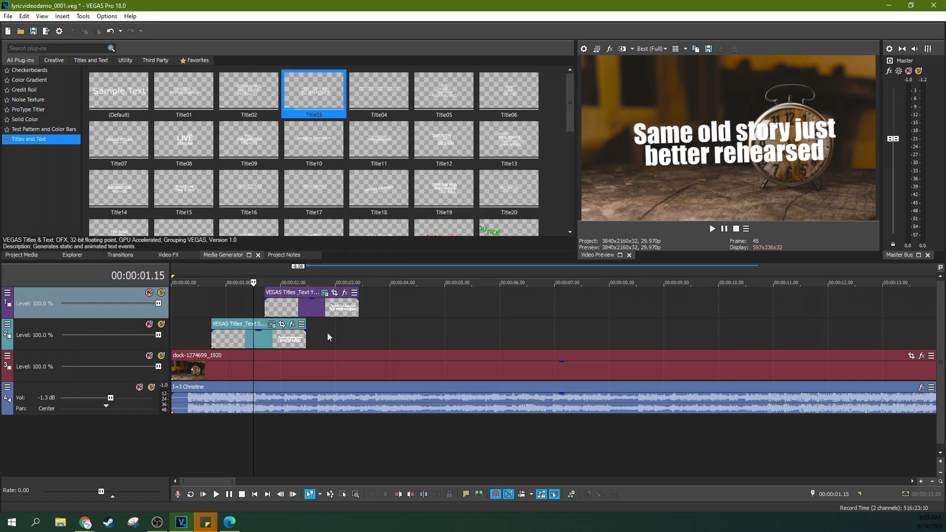
Move the 'You call it a mess' title on track 1 later and preview from just after two seconds.
{"action": "key", "text": "space"}
{"action": "mouse_move", "coordinate": [312, 314]}
{"action": "left_mouse_down"}
{"action": "mouse_move", "coordinate": [386, 309]}
{"action": "mouse_move", "coordinate": [314, 312]}
{"action": "left_mouse_up"}
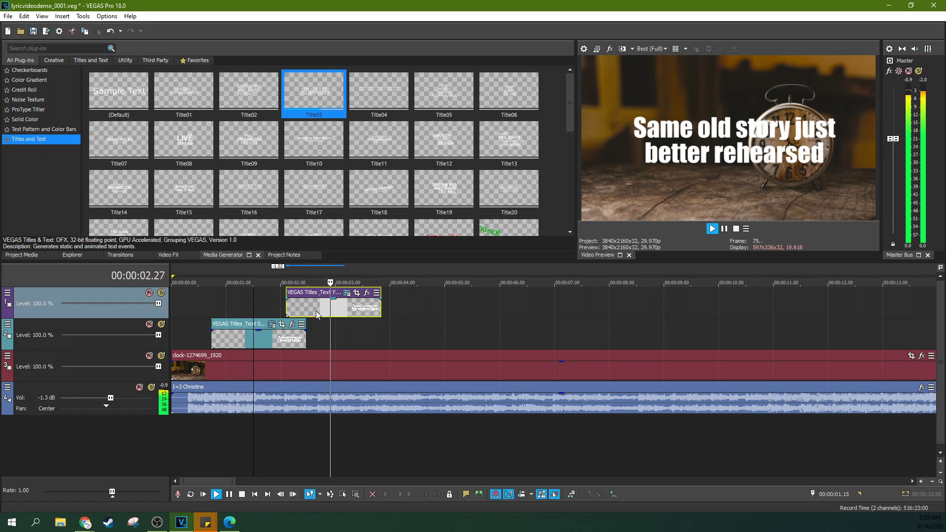
{"action": "key", "text": "space"}
{"action": "left_click", "coordinate": [283, 310]}
{"action": "key", "text": "space"}
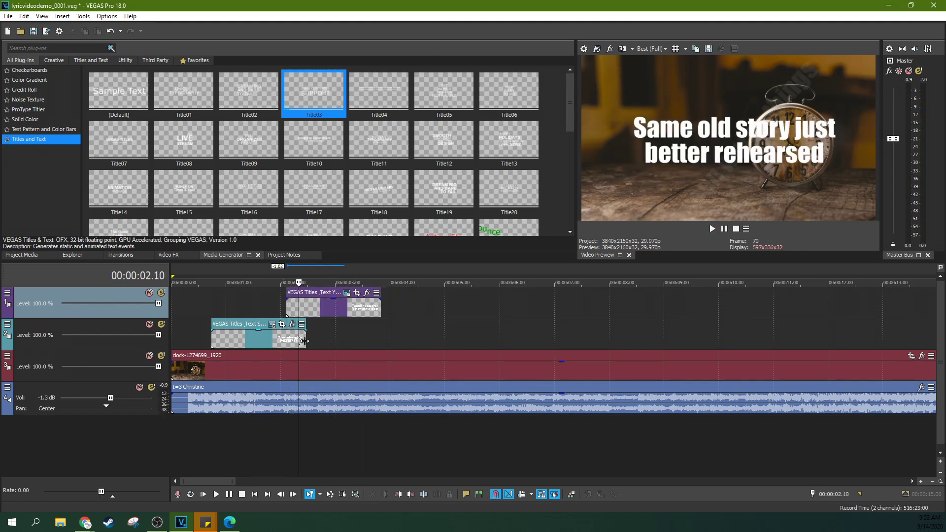
Fade out the end of the first lyric title on track 2 and check the changeover.
{"action": "left_click", "coordinate": [294, 332]}
{"action": "left_click_drag", "start_coordinate": [293, 331], "coordinate": [289, 329]}
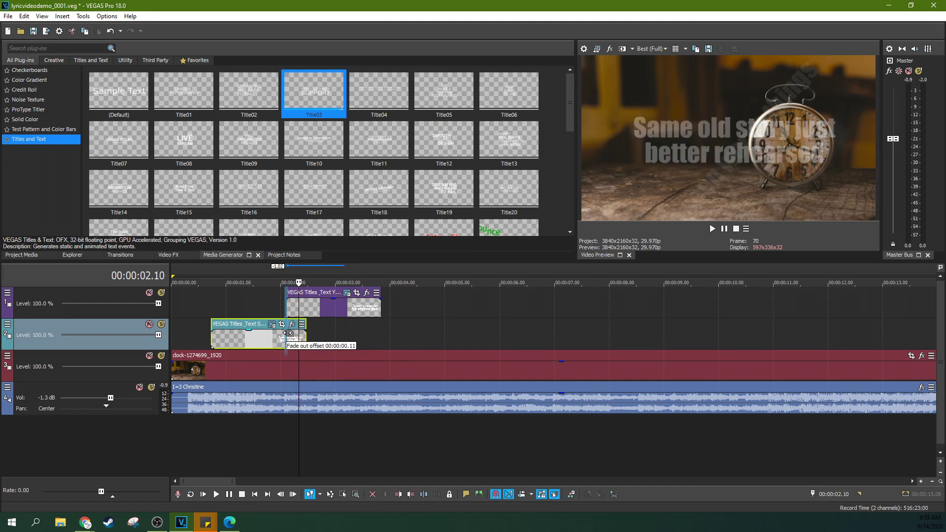
{"action": "left_click", "coordinate": [285, 305]}
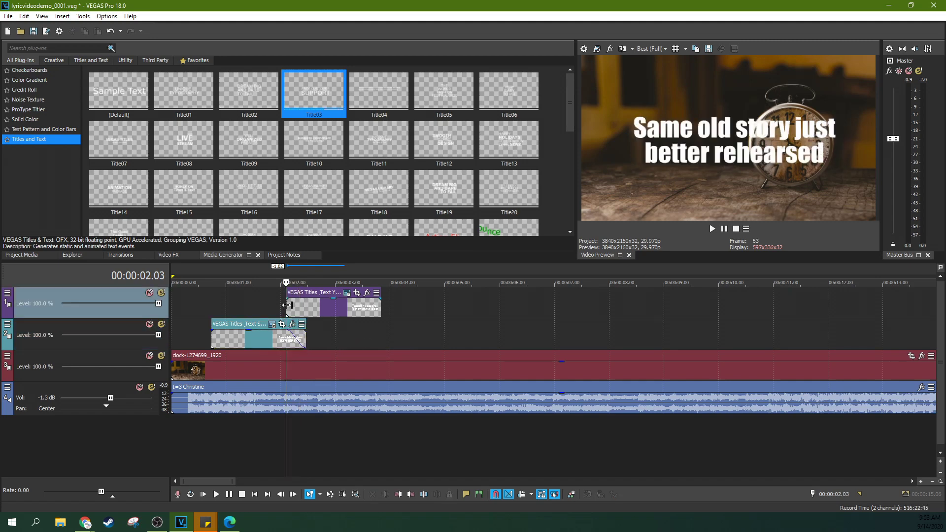
{"action": "key", "text": "Right"}
{"action": "key", "text": "Right"}
{"action": "key", "text": "Right"}
{"action": "key", "text": "Right"}
{"action": "key", "text": "Right"}
{"action": "key", "text": "Right"}
{"action": "key", "text": "Right"}
{"action": "key", "text": "Right"}
{"action": "key", "text": "Right"}
{"action": "key", "text": "Right"}
{"action": "key", "text": "Right"}
{"action": "key", "text": "Right"}
{"action": "key", "text": "Right"}
{"action": "key", "text": "Right"}
{"action": "key", "text": "Right"}
{"action": "key", "text": "Right"}
{"action": "key", "text": "Right"}
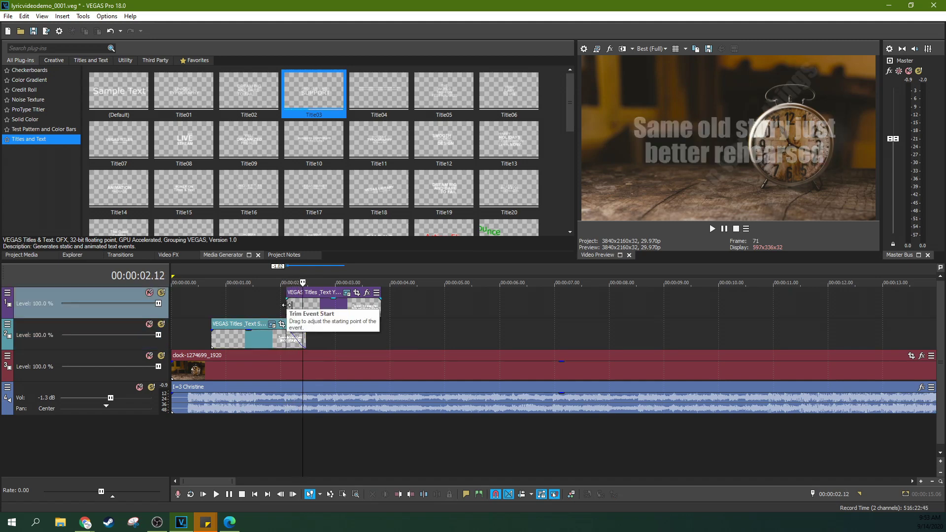
{"action": "key", "text": "Right"}
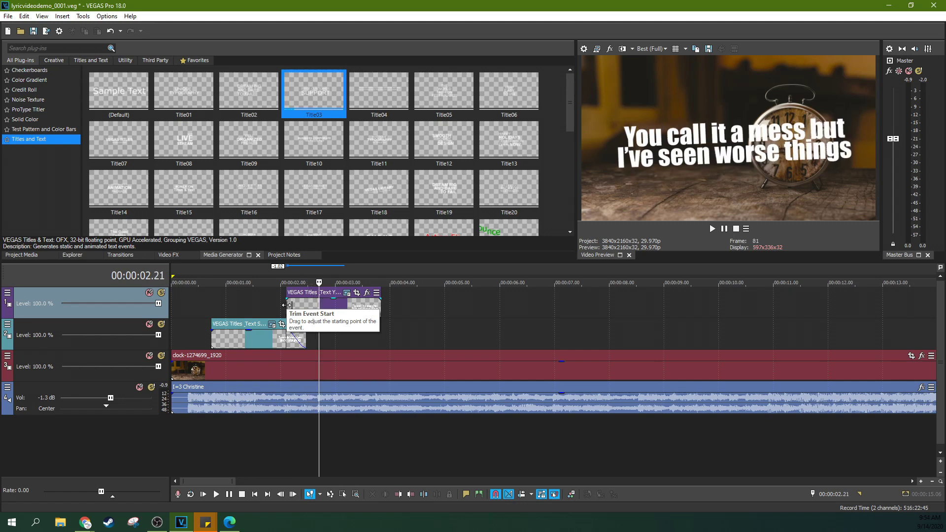
{"action": "left_click", "coordinate": [270, 312]}
{"action": "key", "text": "space"}
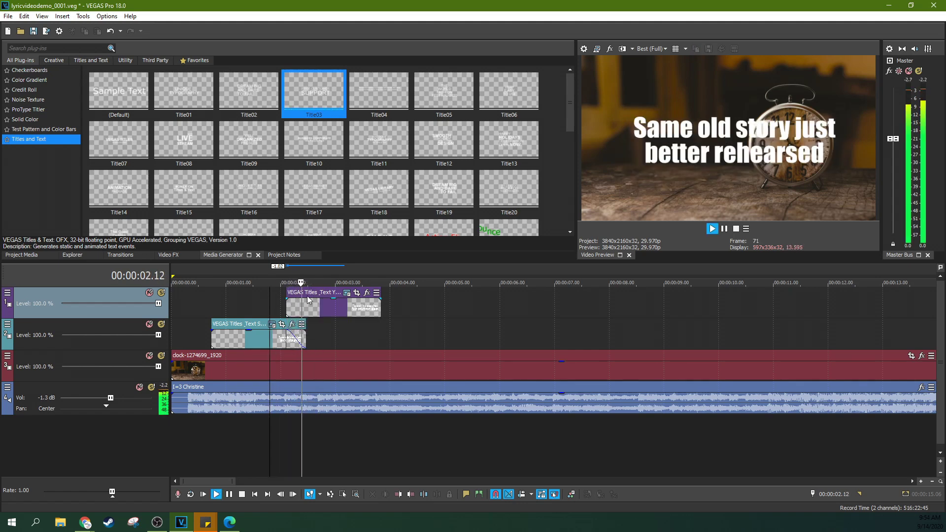
{"action": "key", "text": "space"}
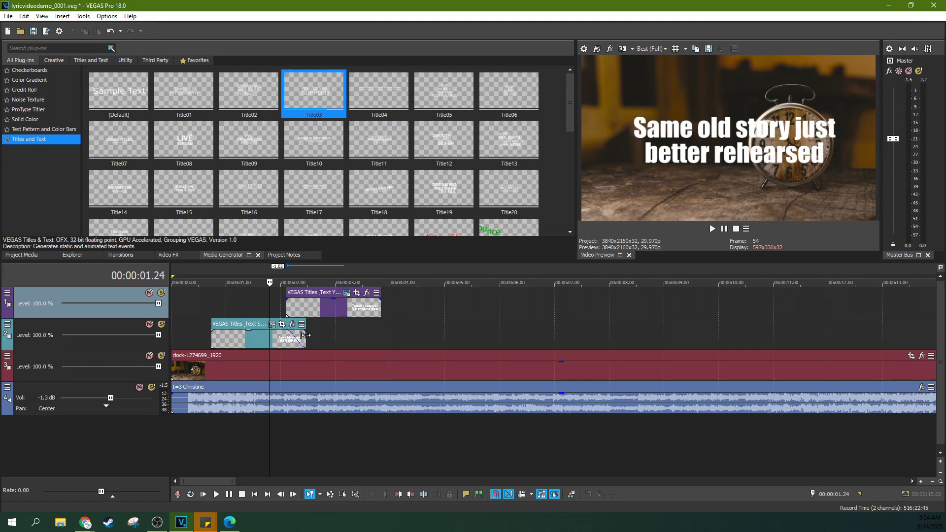
Nudge the 'You call it a mess' title slightly later and lengthen it, previewing the timing.
{"action": "left_click_drag", "start_coordinate": [327, 308], "coordinate": [335, 311]}
{"action": "key", "text": "space"}
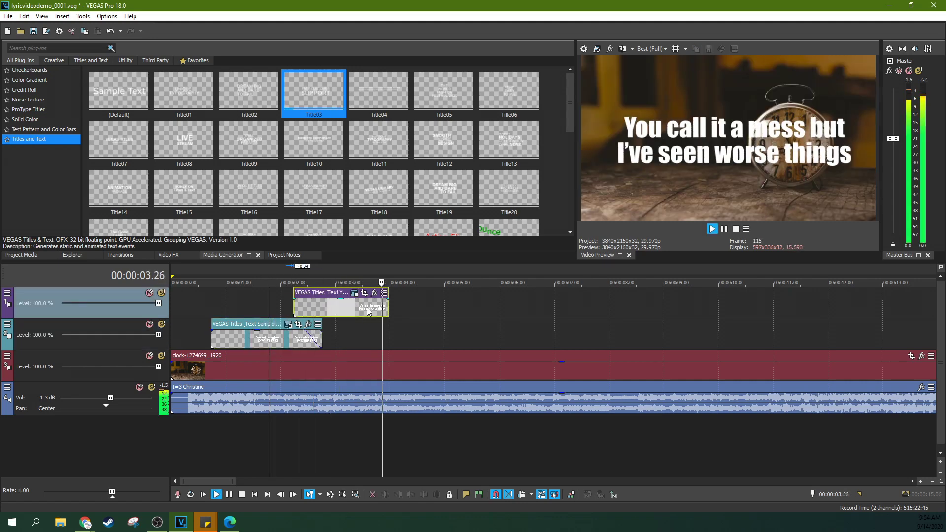
{"action": "key", "text": "space"}
{"action": "left_click_drag", "start_coordinate": [386, 309], "coordinate": [453, 310]}
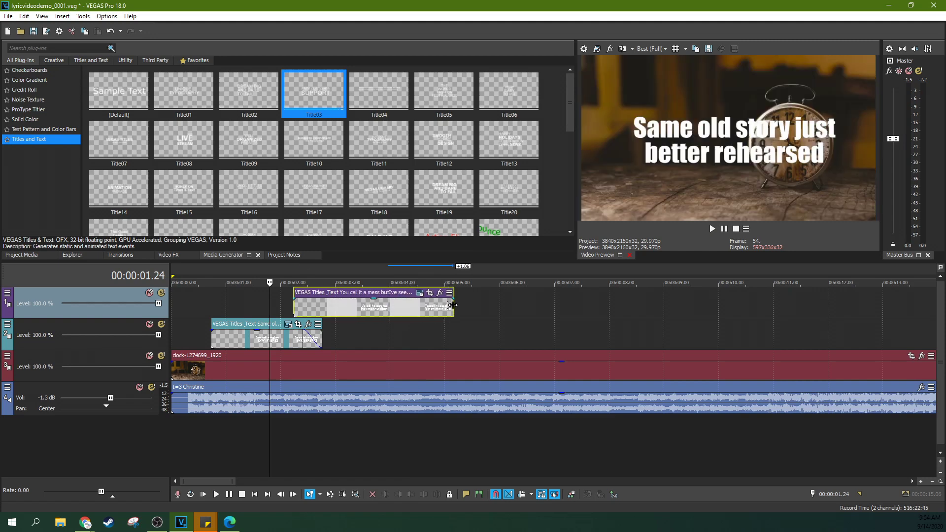
{"action": "key", "text": "space"}
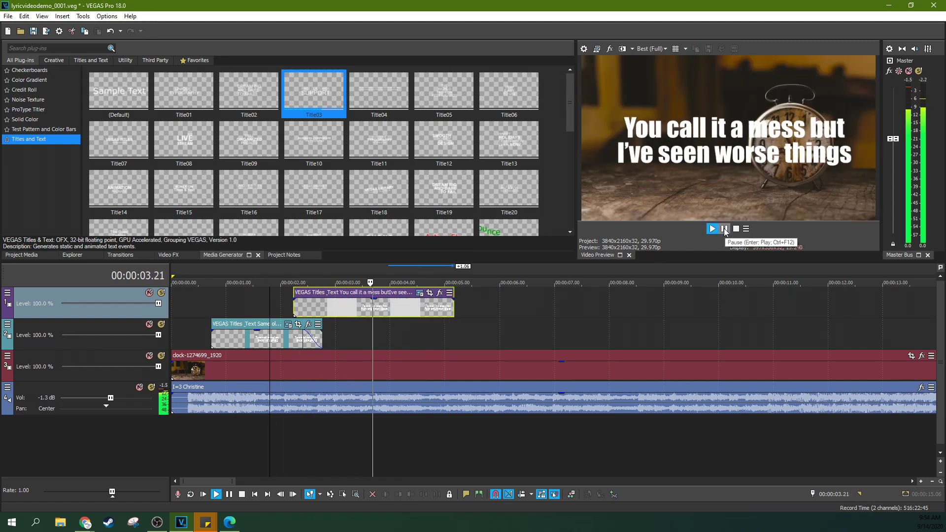
{"action": "key", "text": "space"}
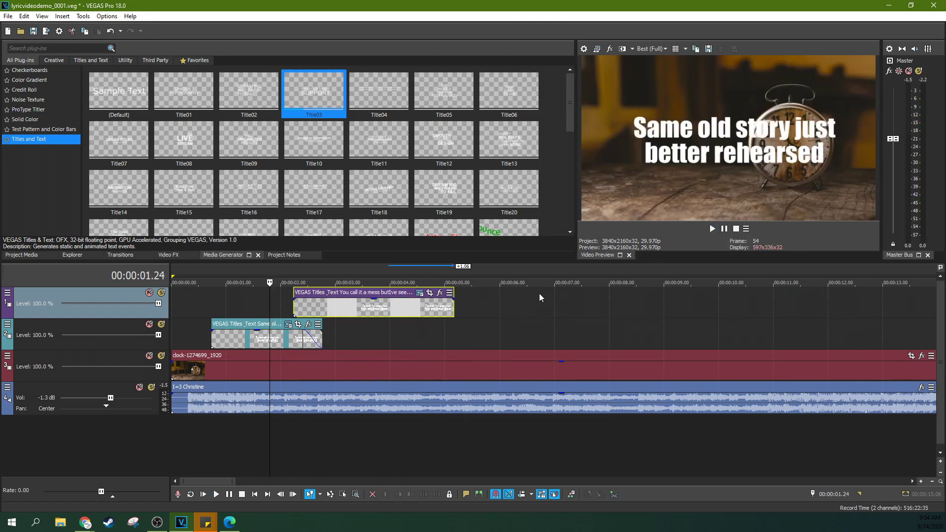
Stretch the 'You call it a mess' title further to about 6.2 seconds and fade out its end.
{"action": "left_click_drag", "start_coordinate": [454, 306], "coordinate": [513, 305]}
{"action": "key", "text": "space"}
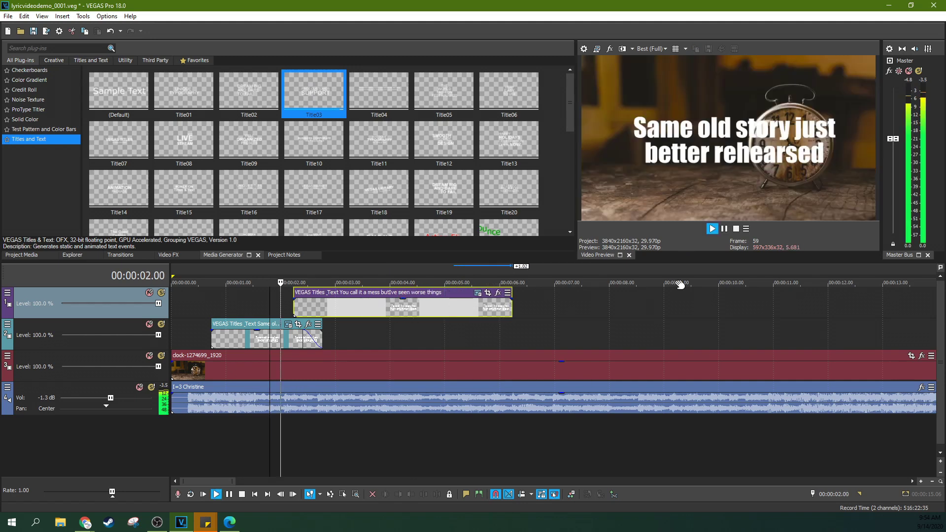
{"action": "left_click", "coordinate": [724, 229]}
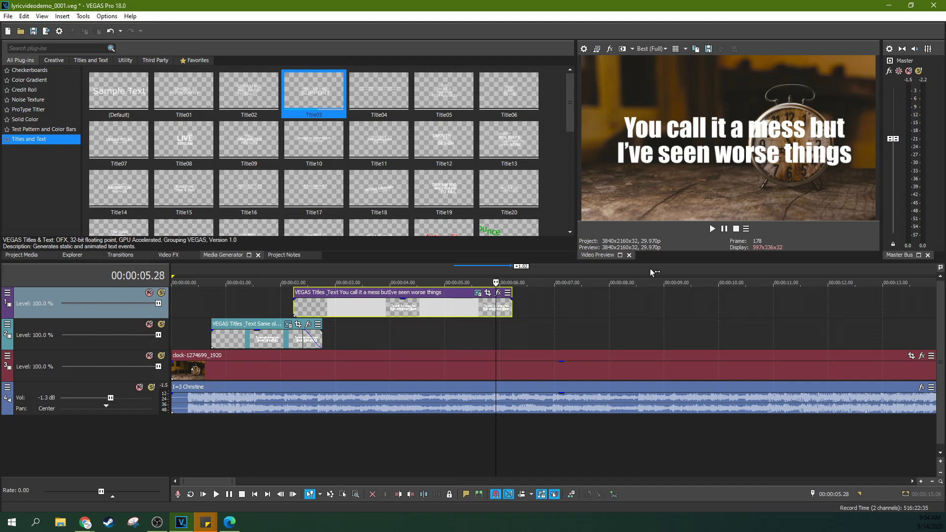
{"action": "left_click", "coordinate": [394, 310]}
{"action": "left_click", "coordinate": [456, 300]}
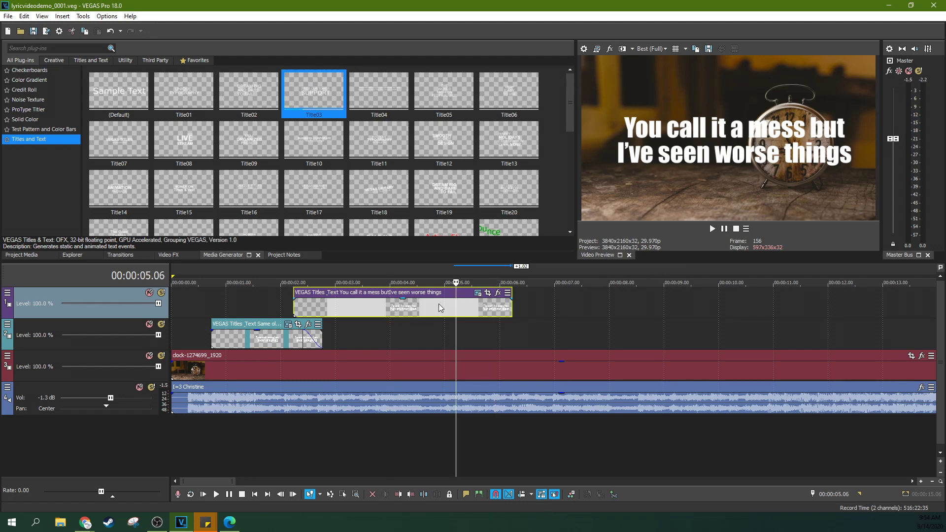
{"action": "left_click_drag", "start_coordinate": [512, 299], "coordinate": [500, 298]}
Copy the title onto track 2 and change its text to 'That keep me up / at night wide awake'.
{"action": "left_click_drag", "start_coordinate": [436, 315], "coordinate": [617, 332]}
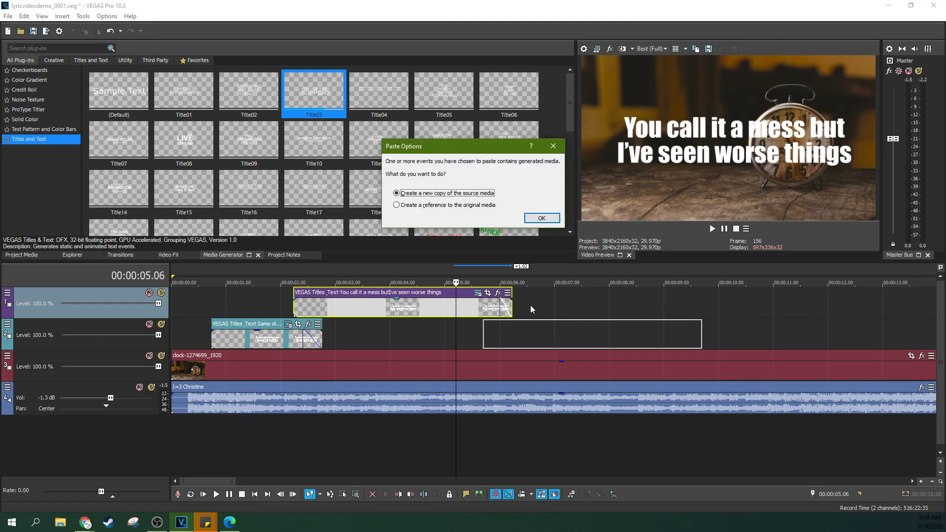
{"action": "left_click", "coordinate": [540, 217]}
{"action": "left_click", "coordinate": [607, 333]}
{"action": "left_click", "coordinate": [667, 324]}
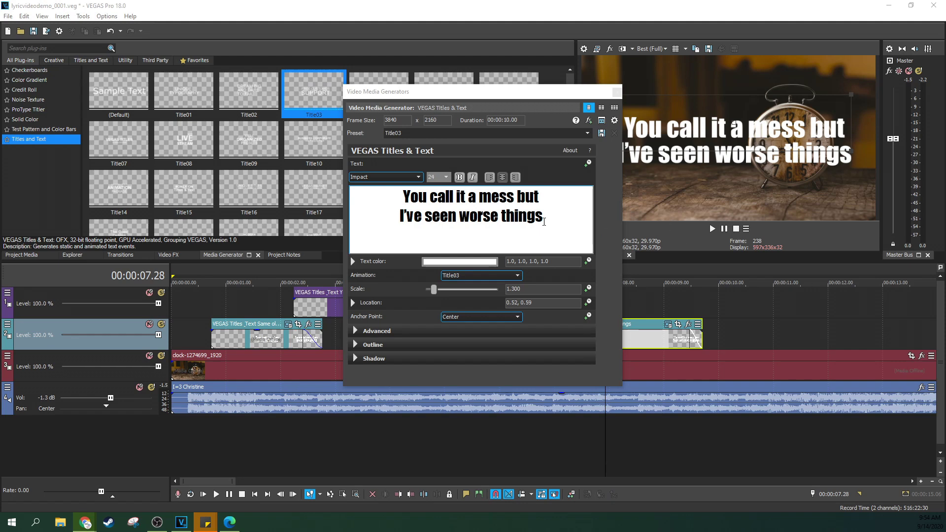
{"action": "key", "text": "ctrl+a"}
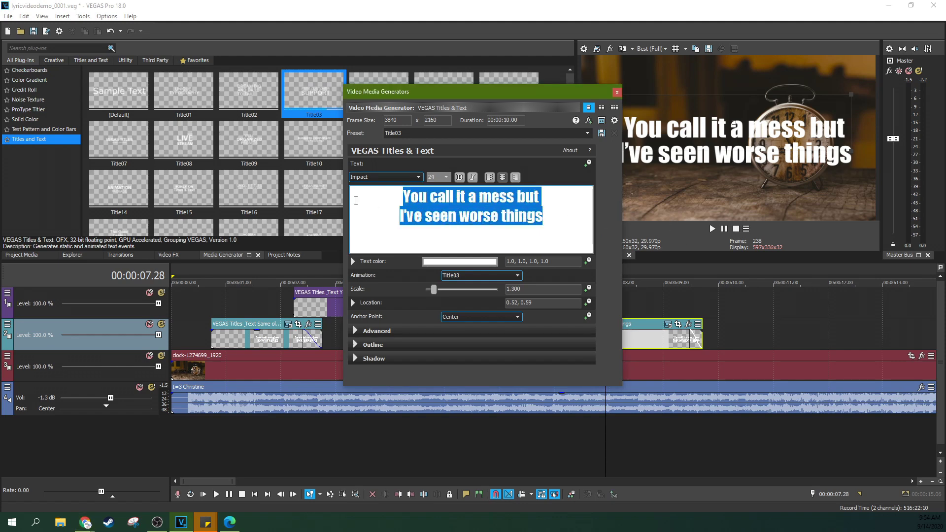
{"action": "type", "text": "That keep me up at night wide awake"}
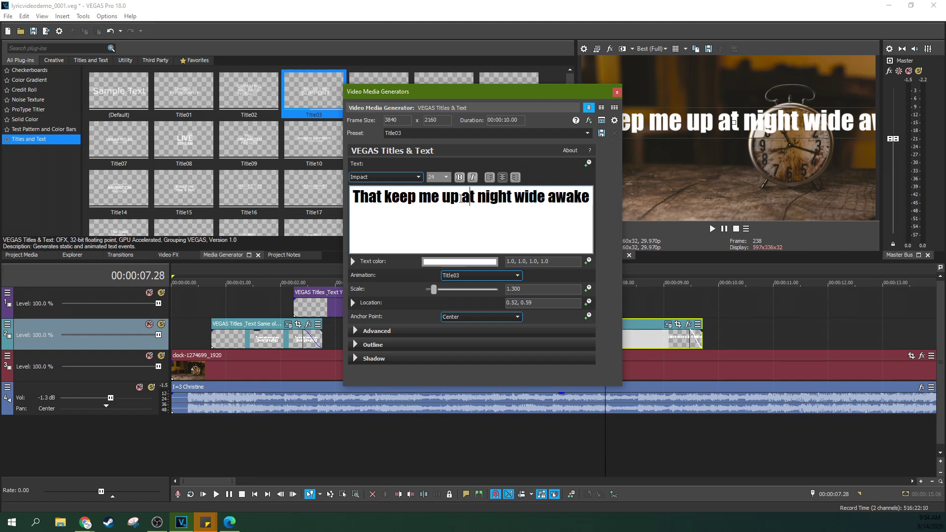
{"action": "key", "text": "Return"}
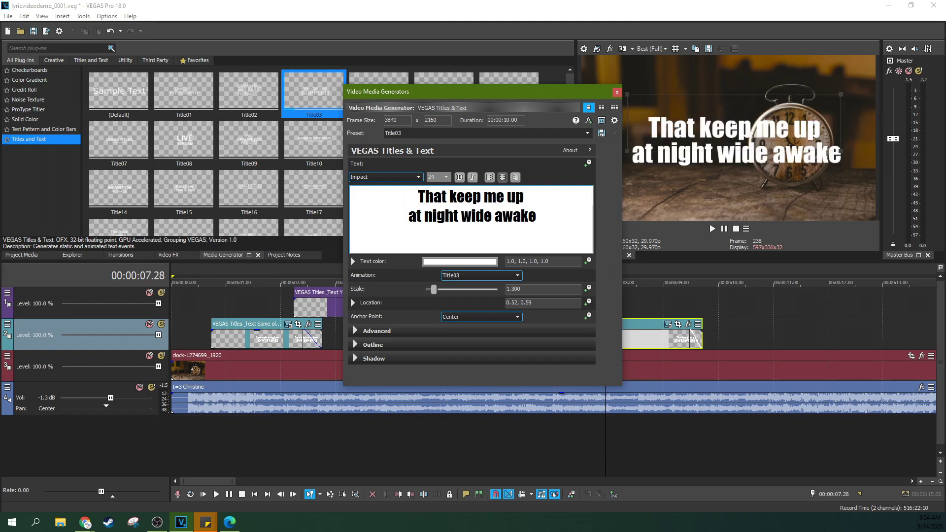
{"action": "left_click", "coordinate": [616, 92]}
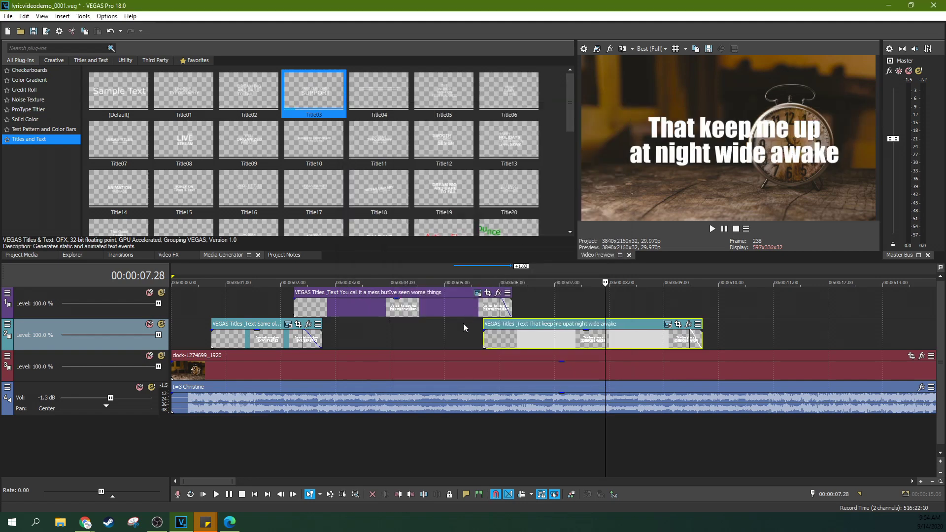
Preview the three lyric titles, ending on the new third lyric at about 6.12 seconds.
{"action": "left_click", "coordinate": [450, 325]}
{"action": "scroll", "coordinate": [594, 333], "scroll_direction": "down", "scroll_amount": 4}
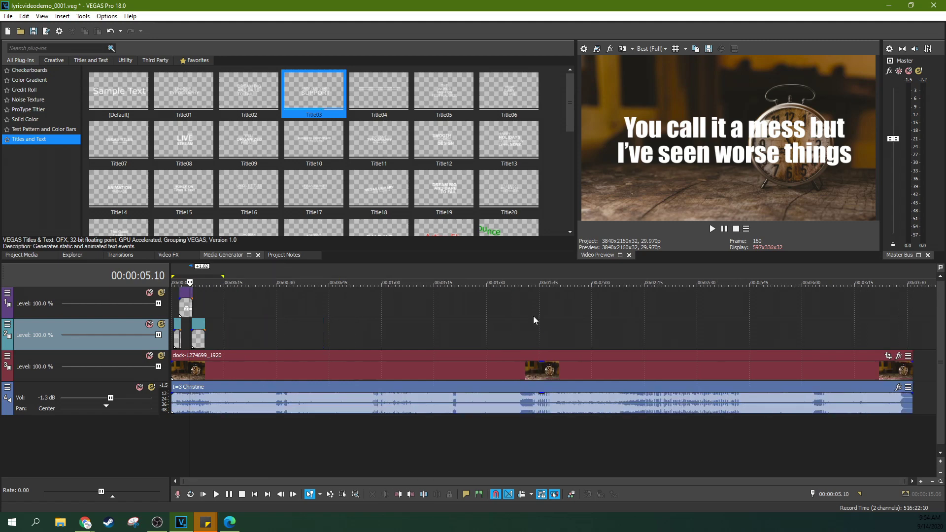
{"action": "scroll", "coordinate": [362, 315], "scroll_direction": "up", "scroll_amount": 5}
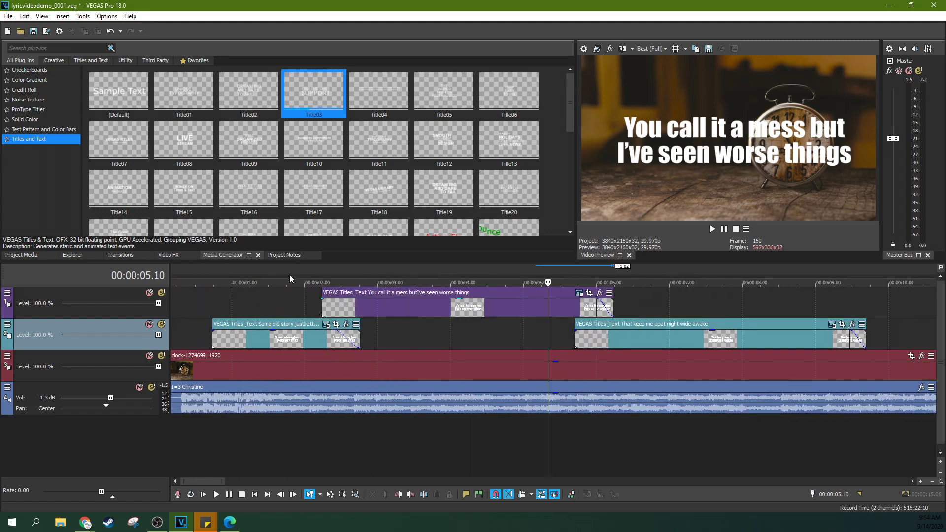
{"action": "left_click", "coordinate": [267, 313]}
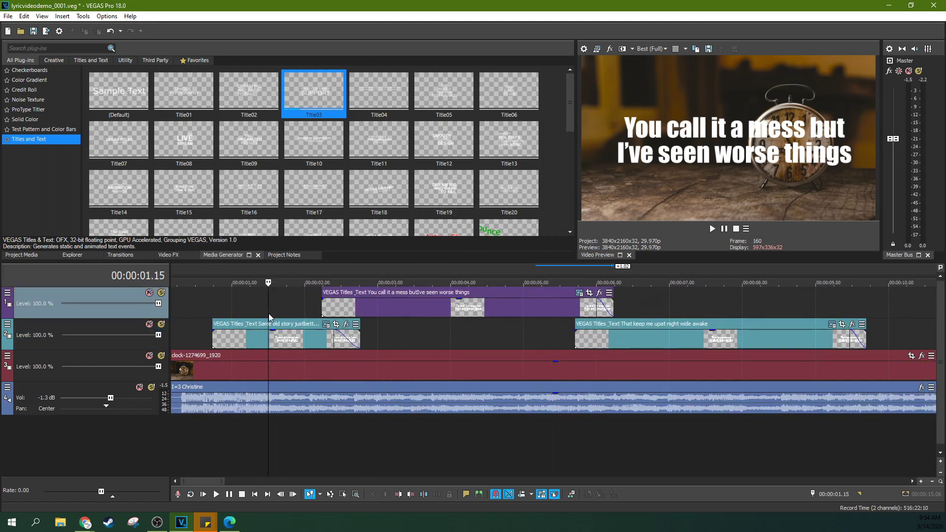
{"action": "left_click", "coordinate": [481, 310]}
{"action": "left_click", "coordinate": [625, 309]}
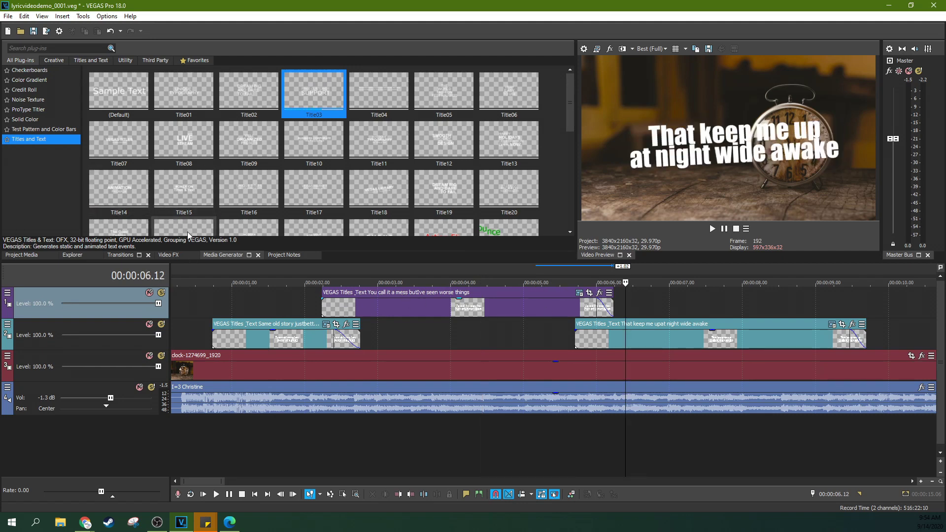
{"action": "left_click", "coordinate": [169, 254]}
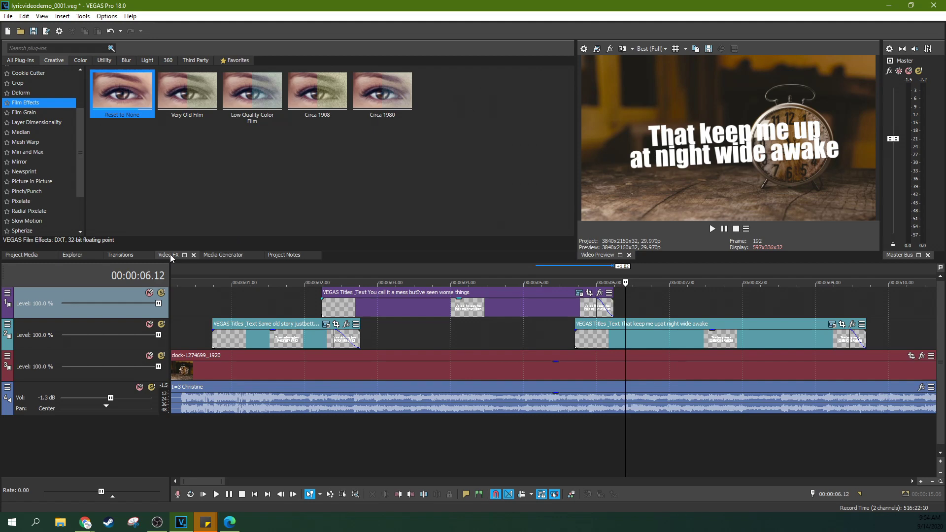
{"action": "left_click", "coordinate": [54, 60]}
{"action": "scroll", "coordinate": [76, 106], "scroll_direction": "up", "scroll_amount": 2}
{"action": "left_click_drag", "start_coordinate": [80, 103], "coordinate": [81, 113]}
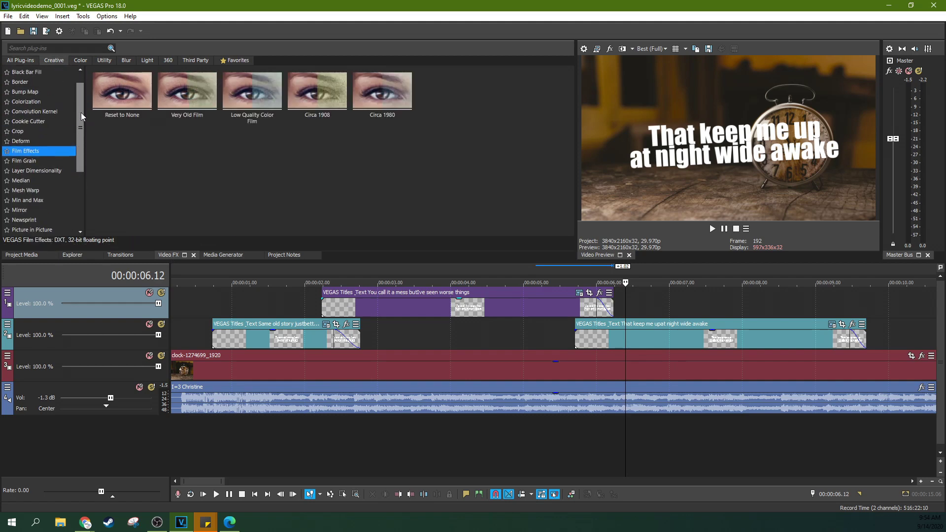
{"action": "left_click", "coordinate": [52, 111]}
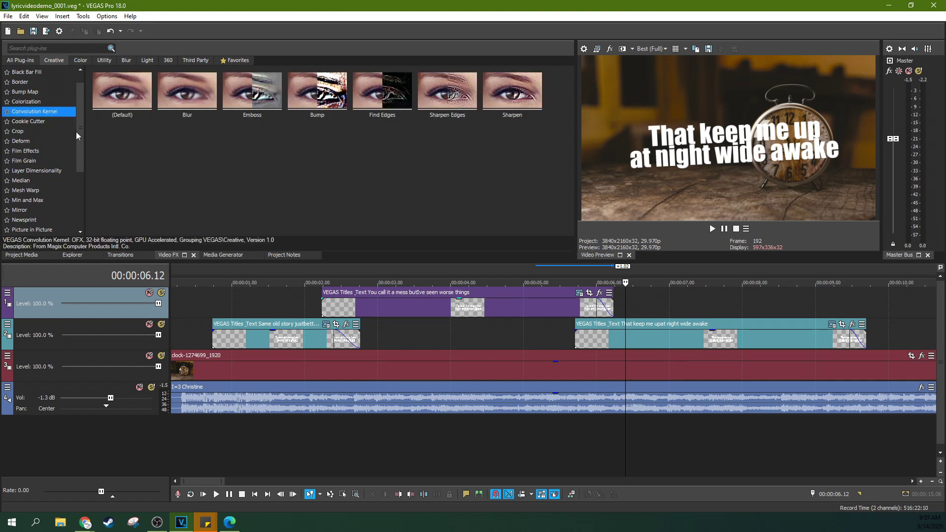
{"action": "scroll", "coordinate": [81, 131], "scroll_direction": "down", "scroll_amount": 1}
{"action": "left_click", "coordinate": [7, 189]}
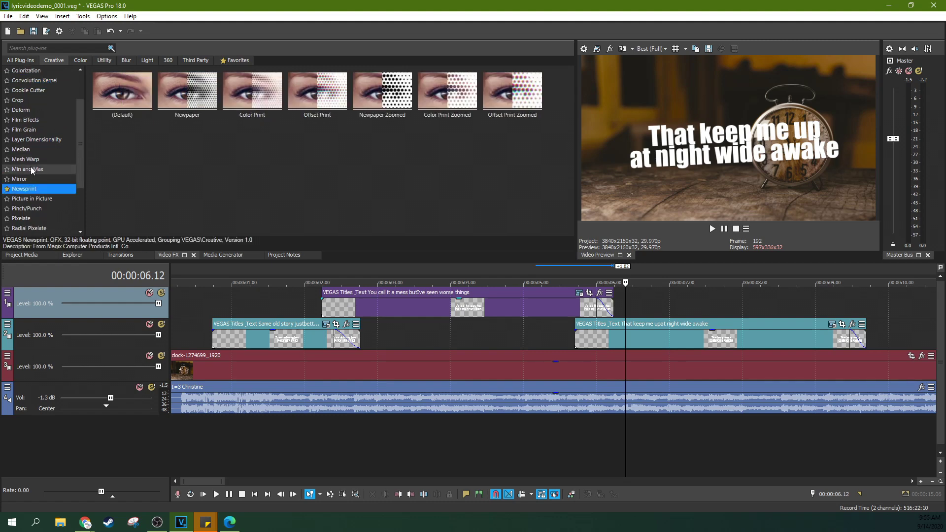
{"action": "scroll", "coordinate": [78, 146], "scroll_direction": "down", "scroll_amount": 1}
{"action": "left_click", "coordinate": [23, 206]}
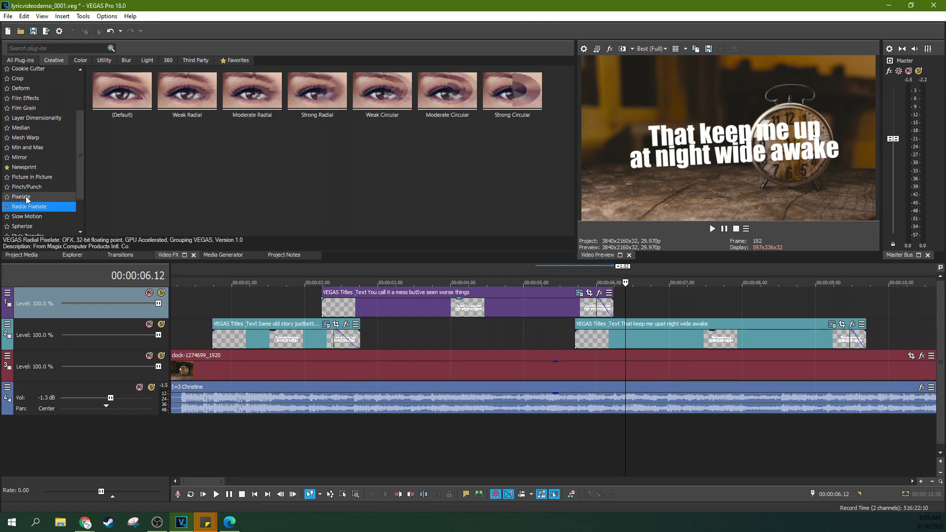
{"action": "left_click", "coordinate": [26, 195]}
{"action": "left_click_drag", "start_coordinate": [77, 170], "coordinate": [72, 205]}
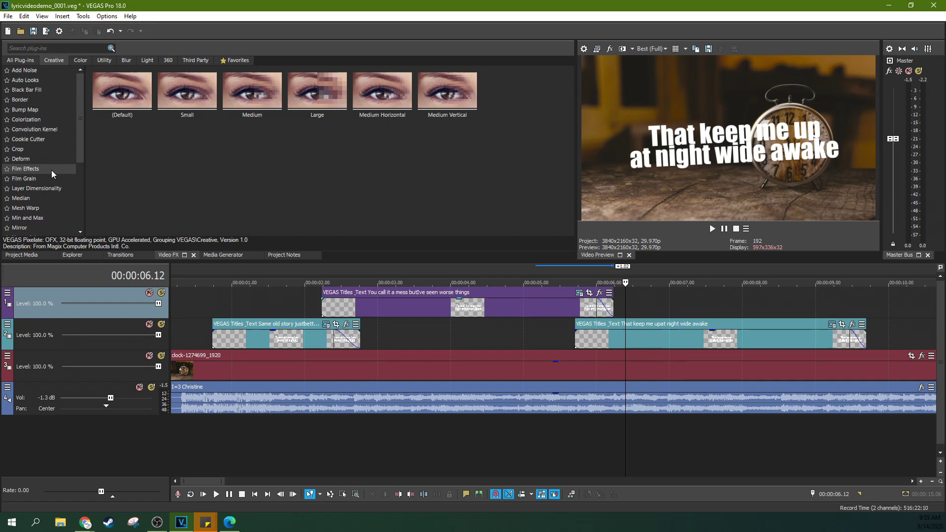
{"action": "scroll", "coordinate": [50, 146], "scroll_direction": "up", "scroll_amount": 7}
{"action": "left_click", "coordinate": [40, 167]}
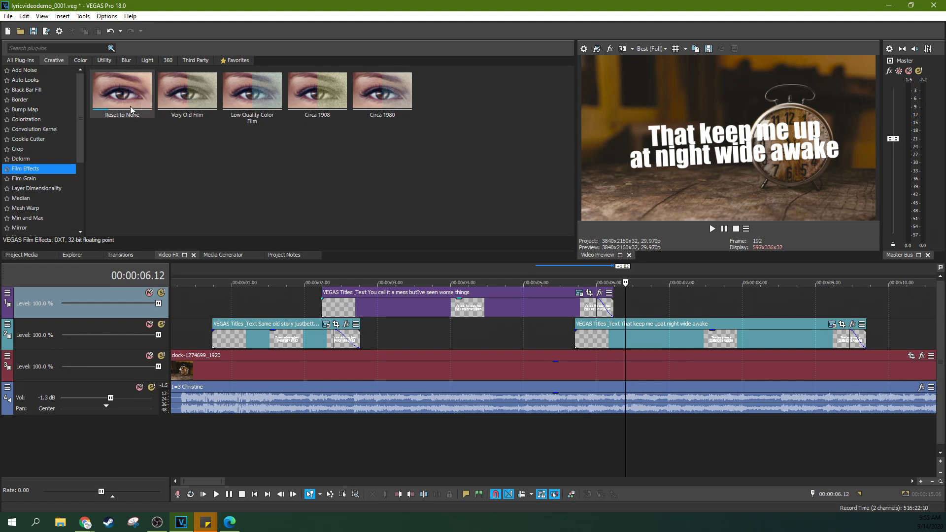
Apply Low Quality Color Film to the video output with Scratches particles and grain 0.049.
{"action": "left_click_drag", "start_coordinate": [224, 99], "coordinate": [609, 49]}
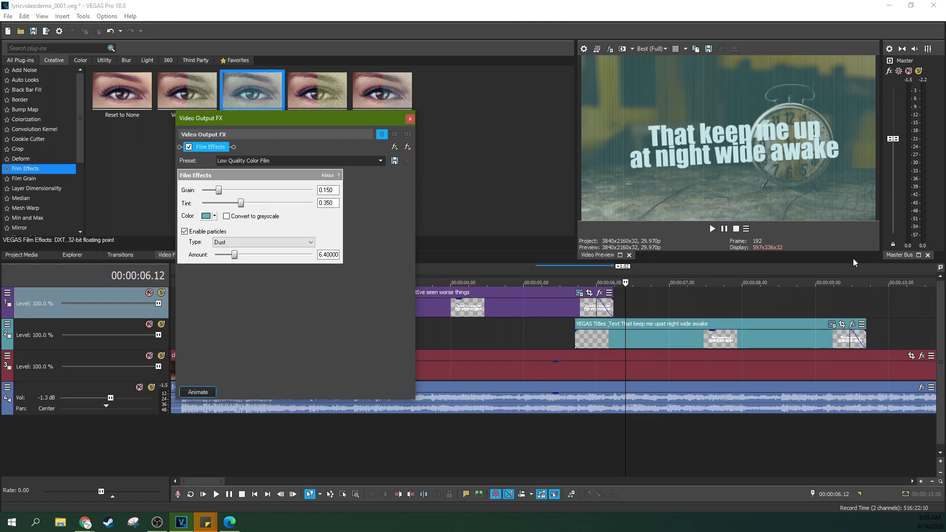
{"action": "left_click", "coordinate": [238, 240]}
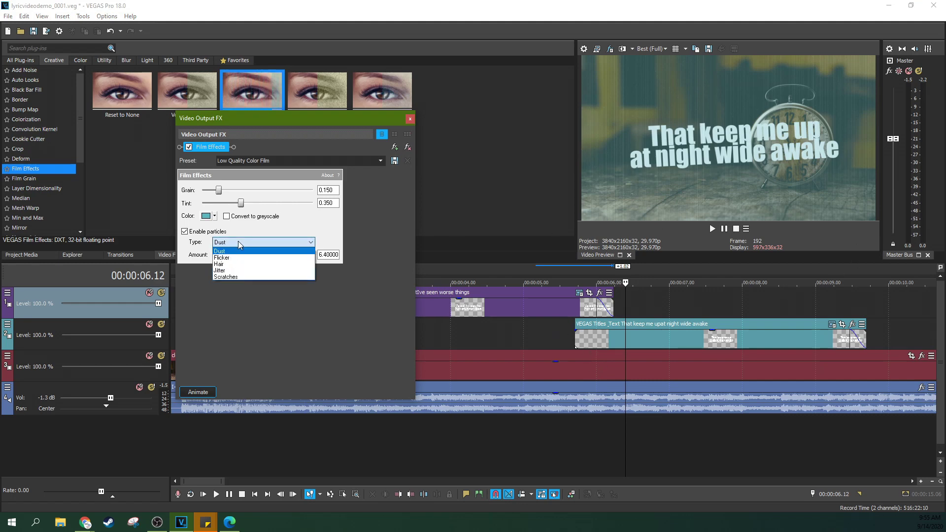
{"action": "left_click", "coordinate": [185, 231]}
{"action": "left_click", "coordinate": [227, 242]}
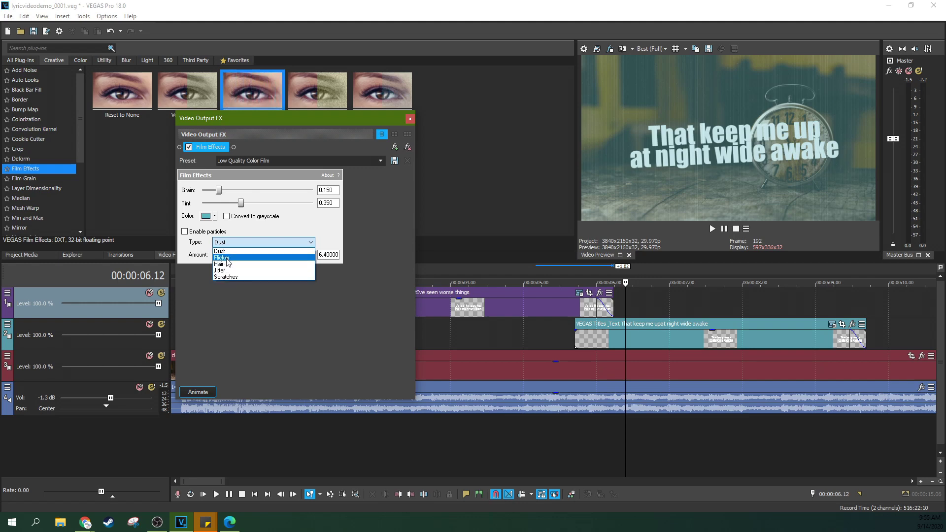
{"action": "left_click", "coordinate": [226, 277]}
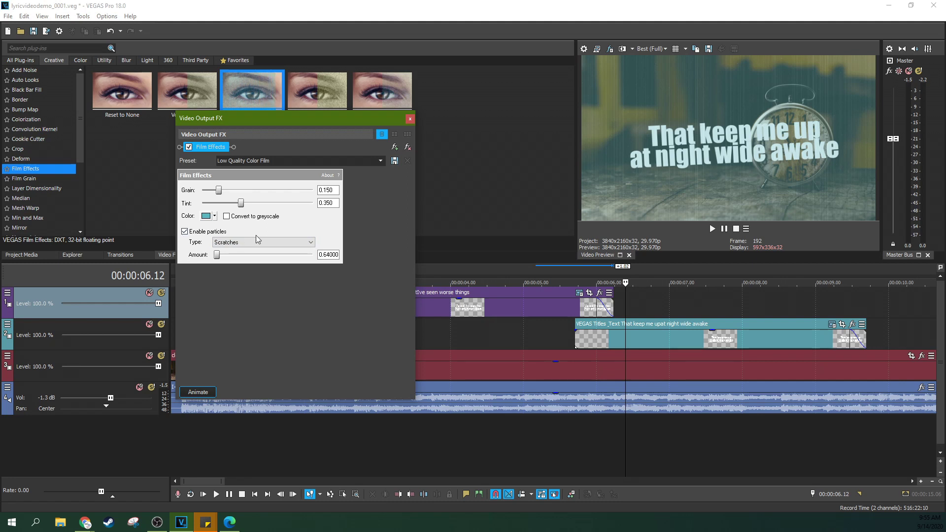
{"action": "left_click_drag", "start_coordinate": [217, 255], "coordinate": [220, 256]}
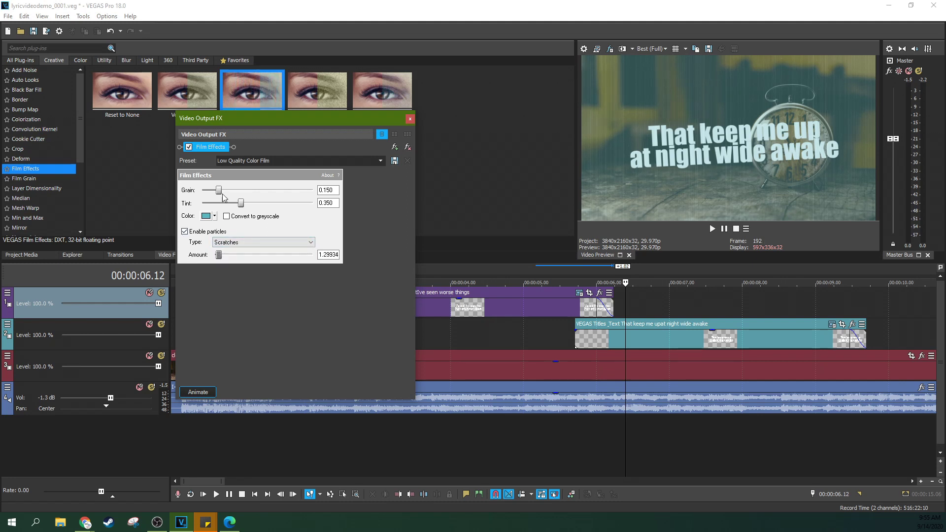
{"action": "mouse_move", "coordinate": [217, 189]}
{"action": "left_mouse_down"}
{"action": "mouse_move", "coordinate": [207, 189]}
{"action": "mouse_move", "coordinate": [224, 205]}
{"action": "mouse_move", "coordinate": [210, 205]}
{"action": "left_mouse_up"}
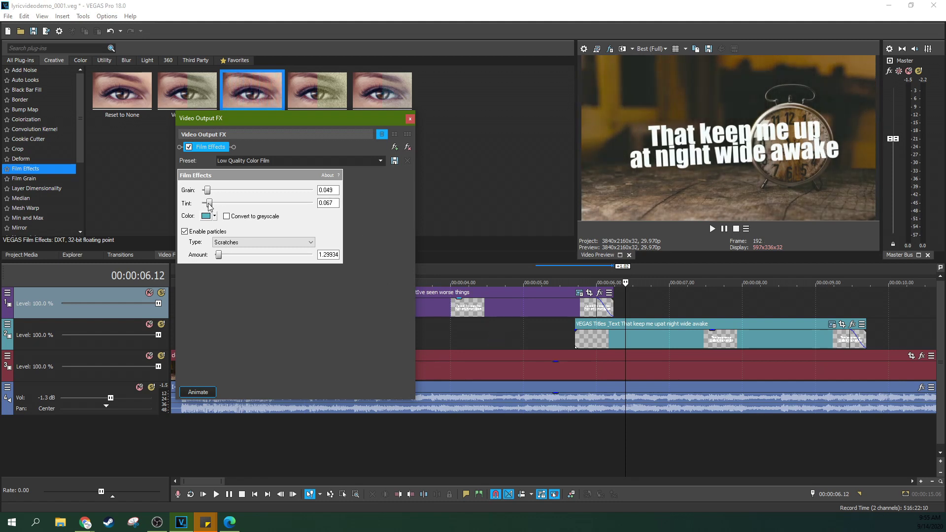
Set the film tint colour to a bright cyan and close the effect settings.
{"action": "left_click", "coordinate": [206, 217]}
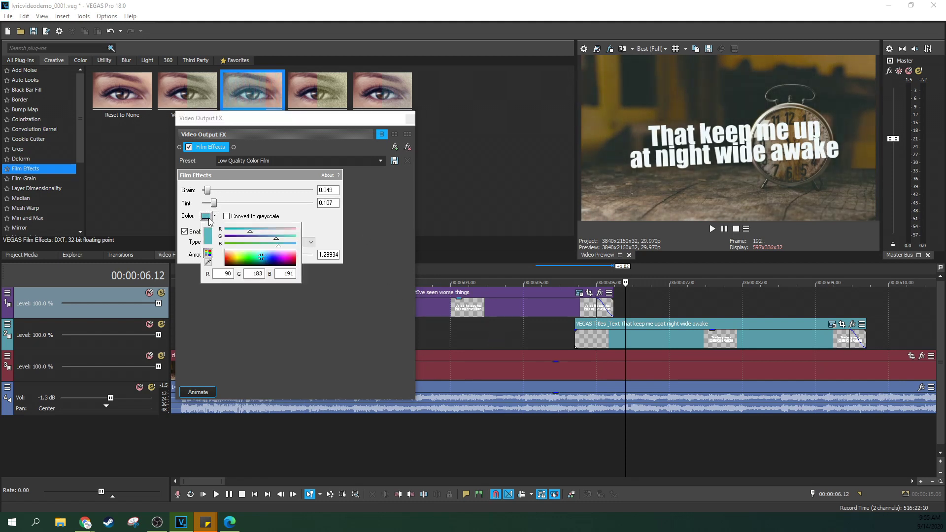
{"action": "left_click", "coordinate": [261, 263]}
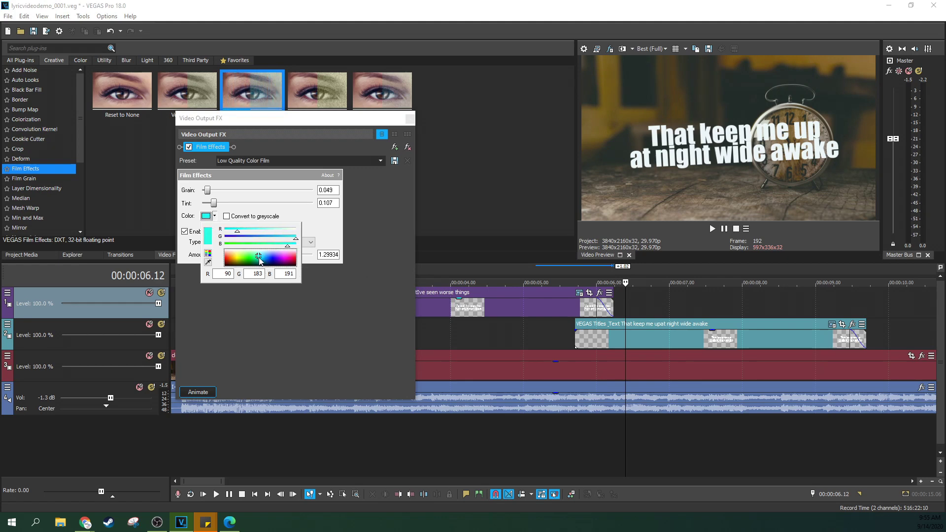
{"action": "left_click", "coordinate": [260, 258]}
{"action": "left_click_drag", "start_coordinate": [261, 260], "coordinate": [262, 261]}
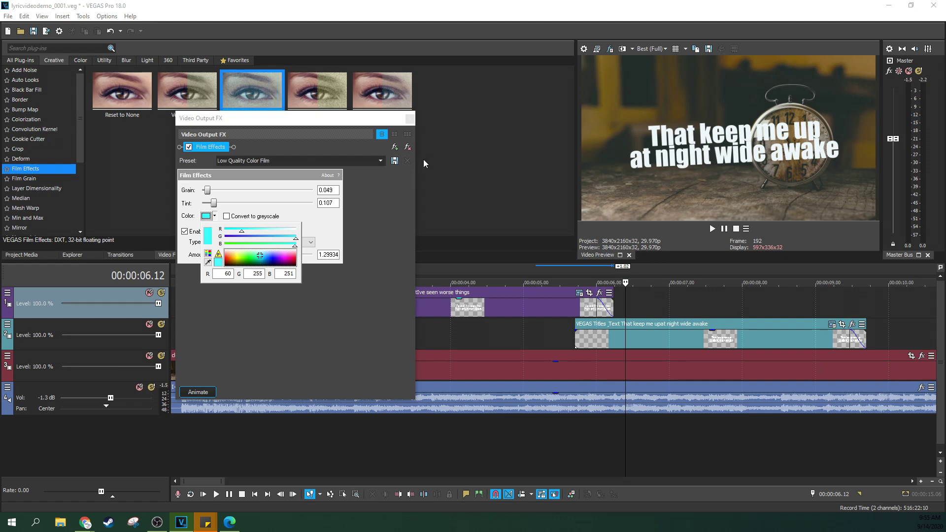
{"action": "left_click_drag", "start_coordinate": [265, 267], "coordinate": [263, 260]}
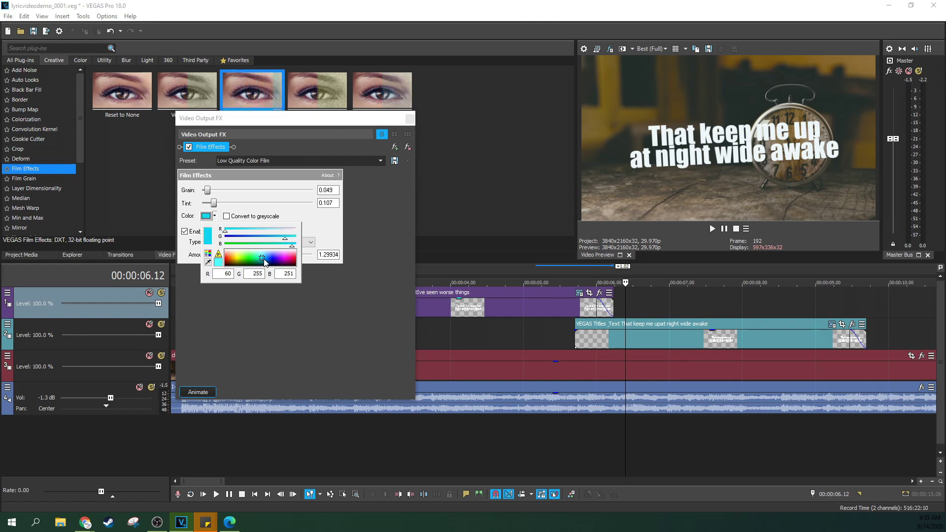
{"action": "left_click", "coordinate": [409, 119]}
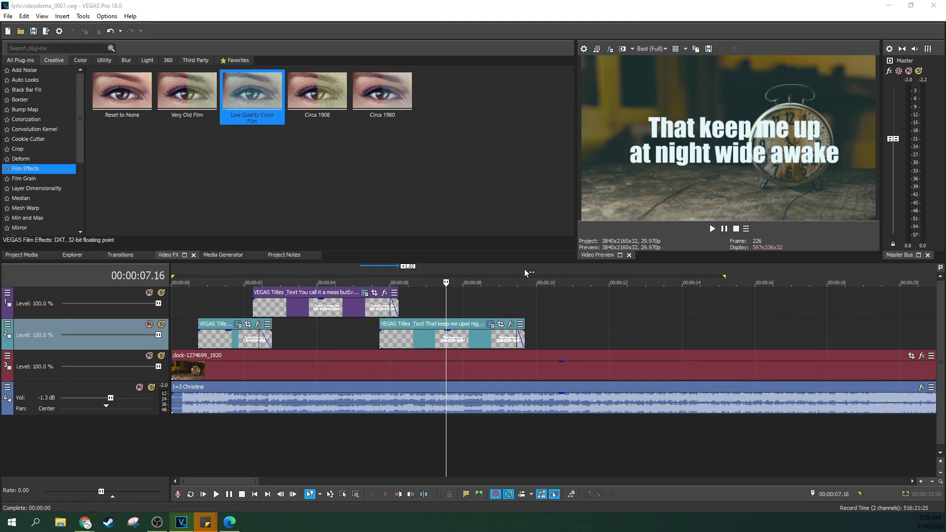
Set the preview quality to Draft (Auto).
{"action": "left_click_drag", "start_coordinate": [524, 269], "coordinate": [172, 270]}
{"action": "left_click", "coordinate": [655, 48]}
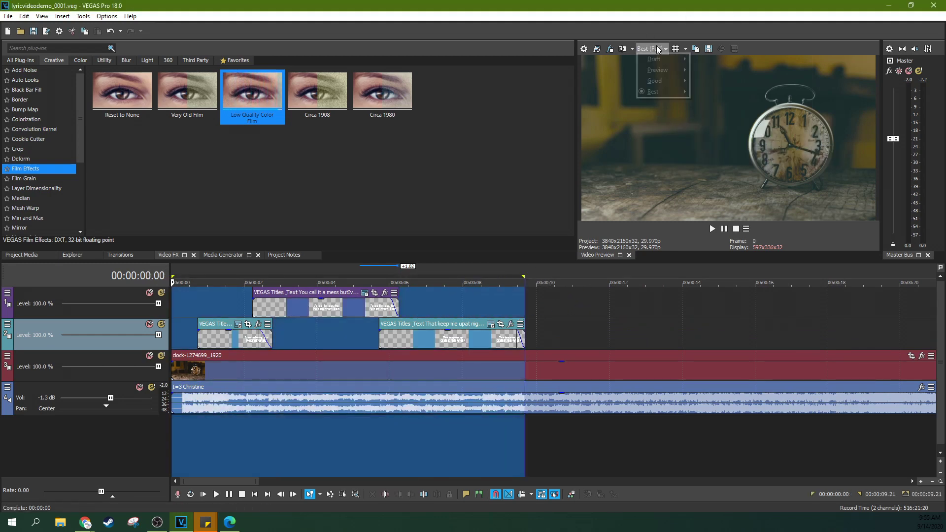
{"action": "mouse_move", "coordinate": [655, 59]}
{"action": "left_click", "coordinate": [706, 59]}
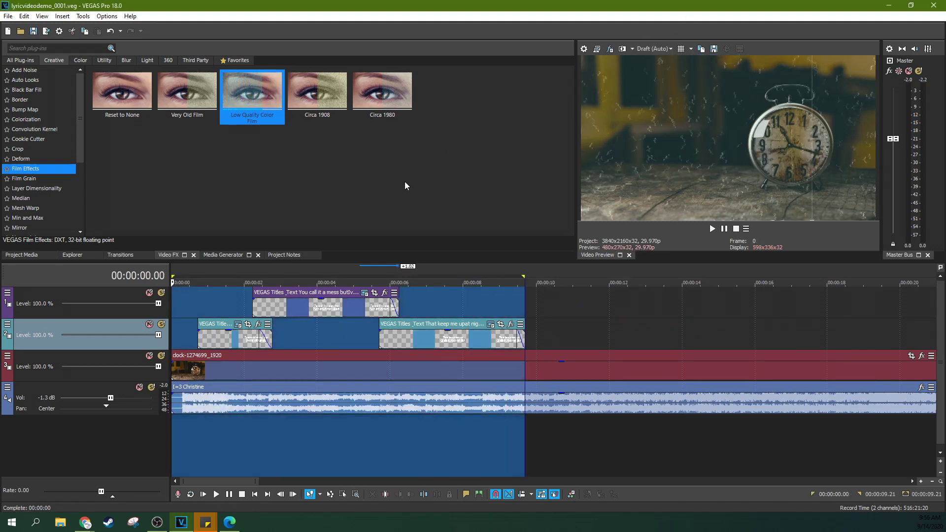
{"action": "left_click", "coordinate": [286, 334]}
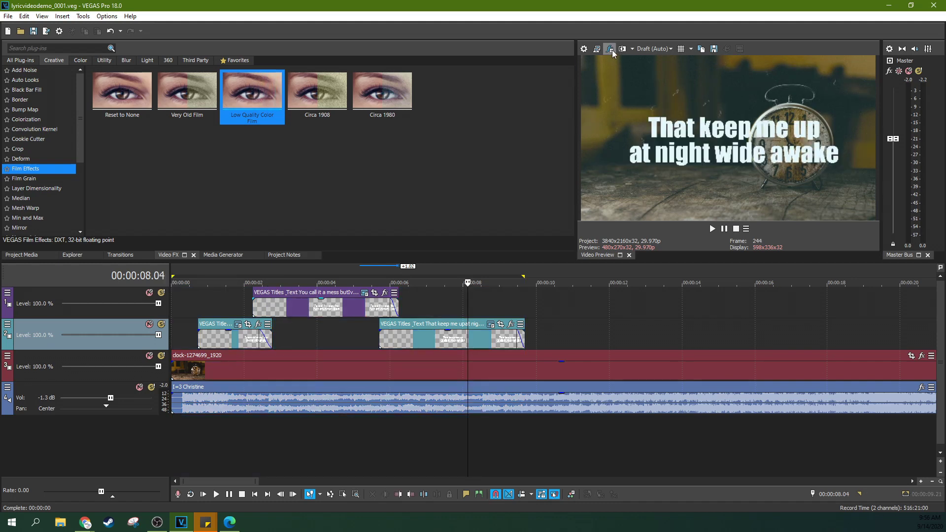
Enable Scratches particles at 2.92338 and raise grain to 0.080, then play from the start to review.
{"action": "left_click", "coordinate": [610, 50]}
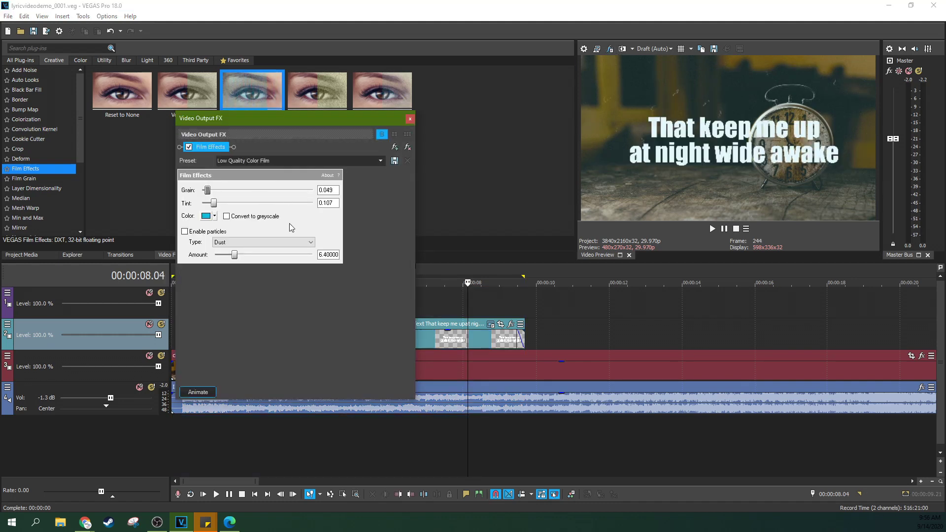
{"action": "left_click", "coordinate": [233, 242]}
{"action": "left_click", "coordinate": [232, 242]}
{"action": "left_click", "coordinate": [233, 242]}
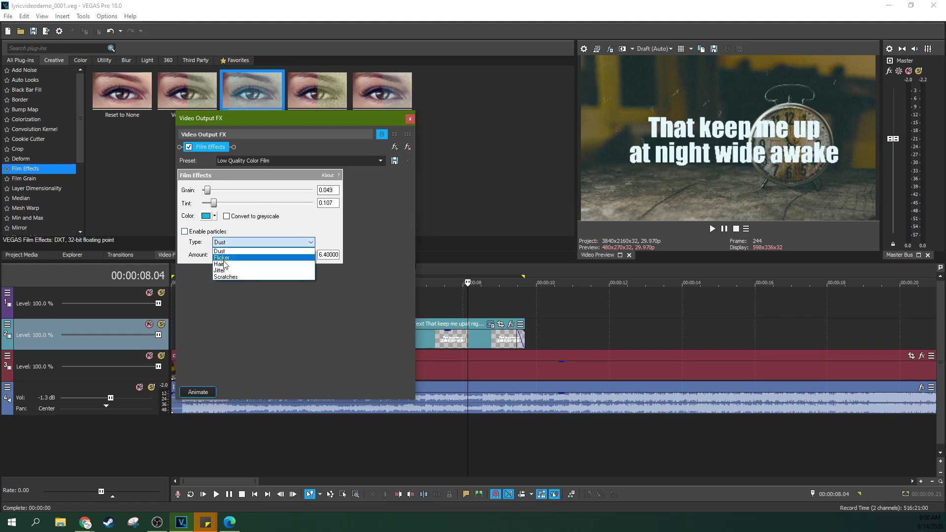
{"action": "left_click", "coordinate": [221, 264]}
{"action": "left_click", "coordinate": [185, 232]}
{"action": "left_click", "coordinate": [233, 243]}
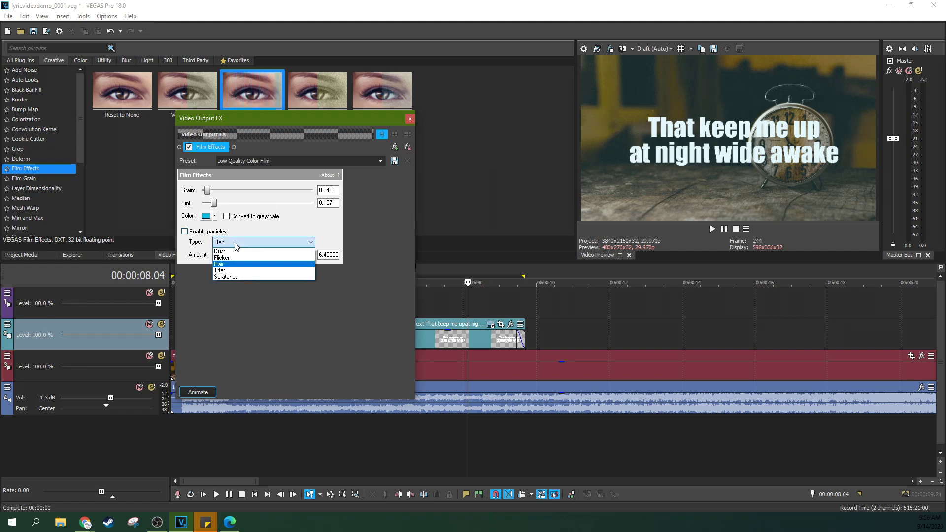
{"action": "left_click", "coordinate": [227, 255]}
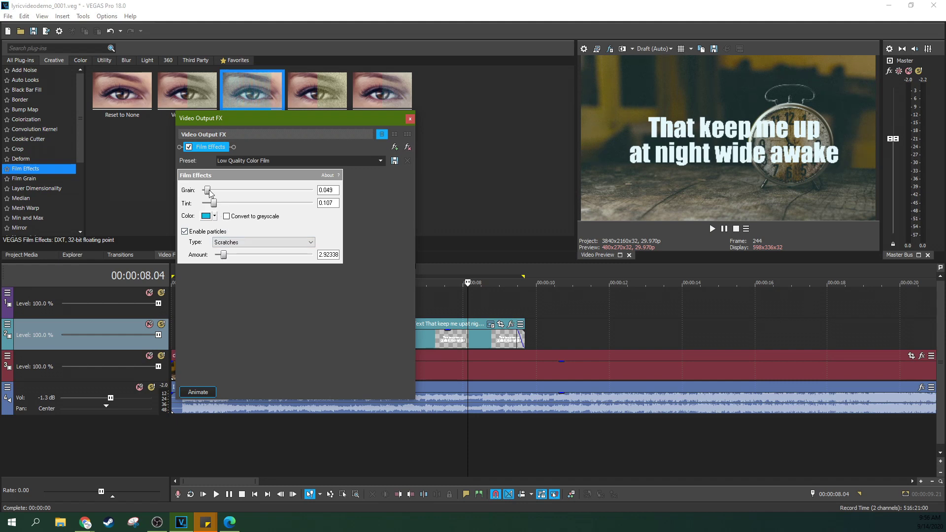
{"action": "left_click_drag", "start_coordinate": [211, 194], "coordinate": [214, 195]}
{"action": "left_click", "coordinate": [257, 422]}
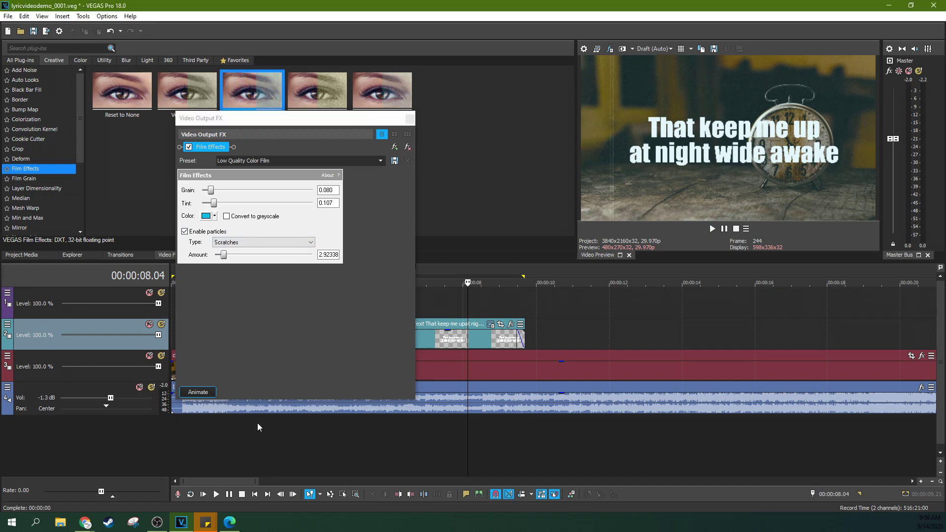
{"action": "left_click", "coordinate": [712, 228]}
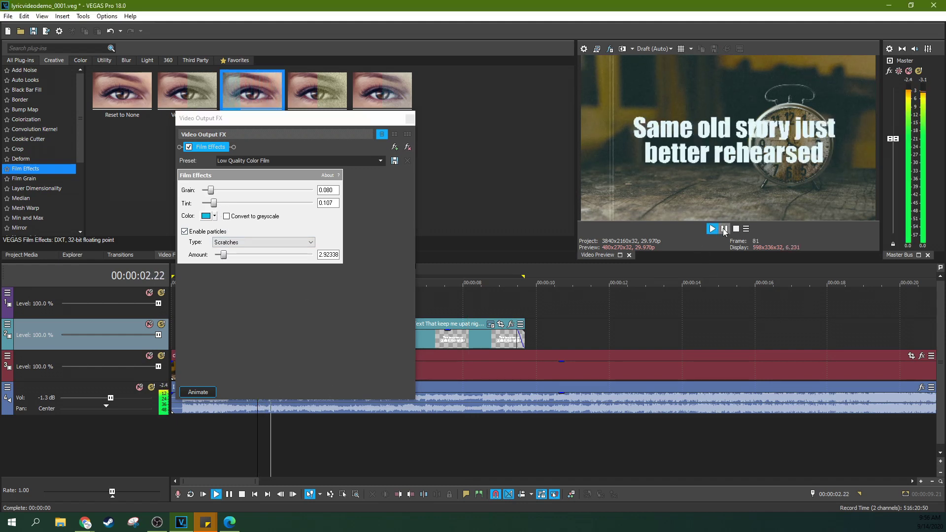